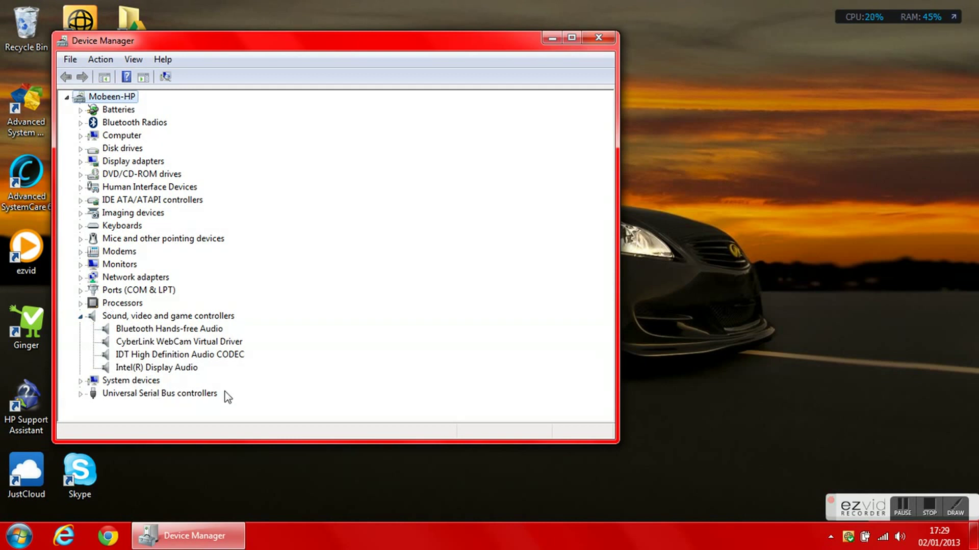
Step: Copy the Driver key value from the details of the Intel(R) Display Audio device's properties
click(175, 369)
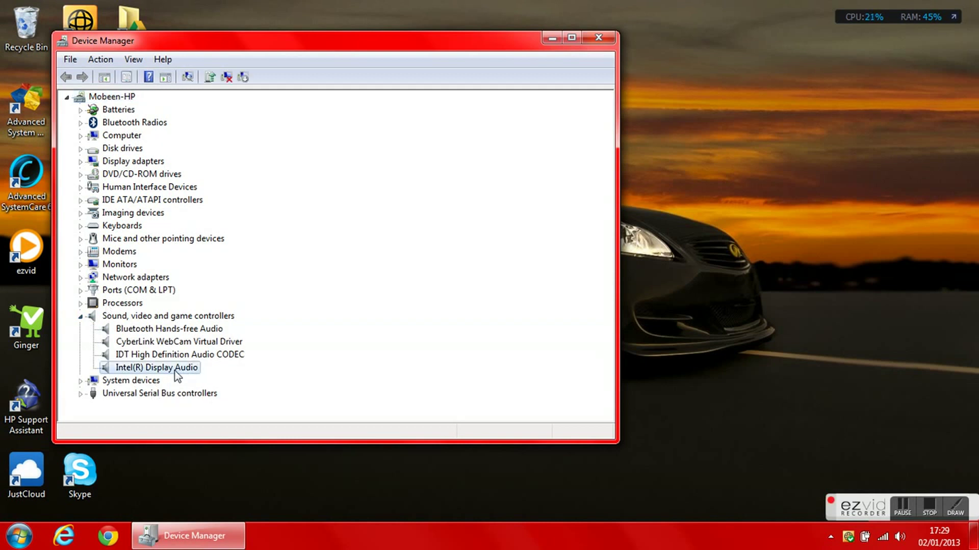
double_click(176, 372)
click(243, 110)
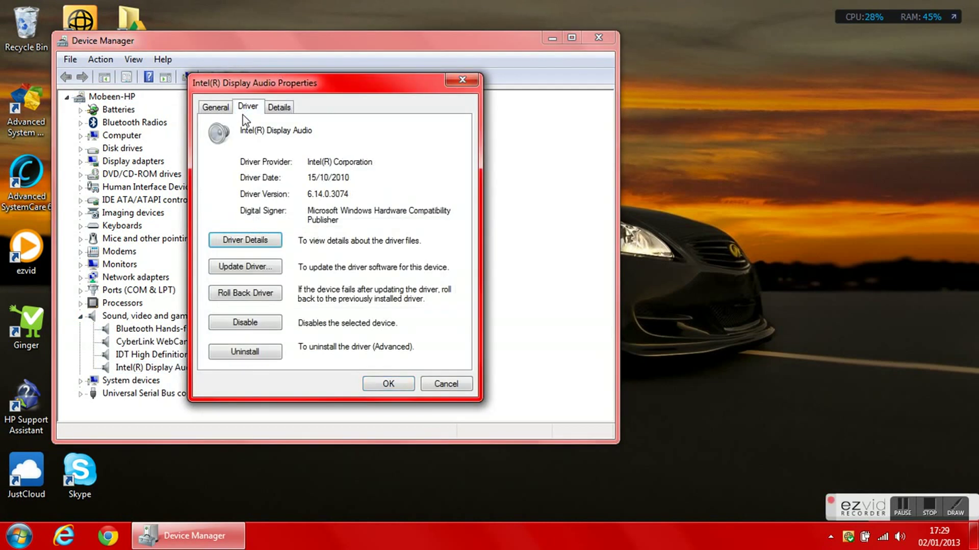
click(279, 107)
click(252, 175)
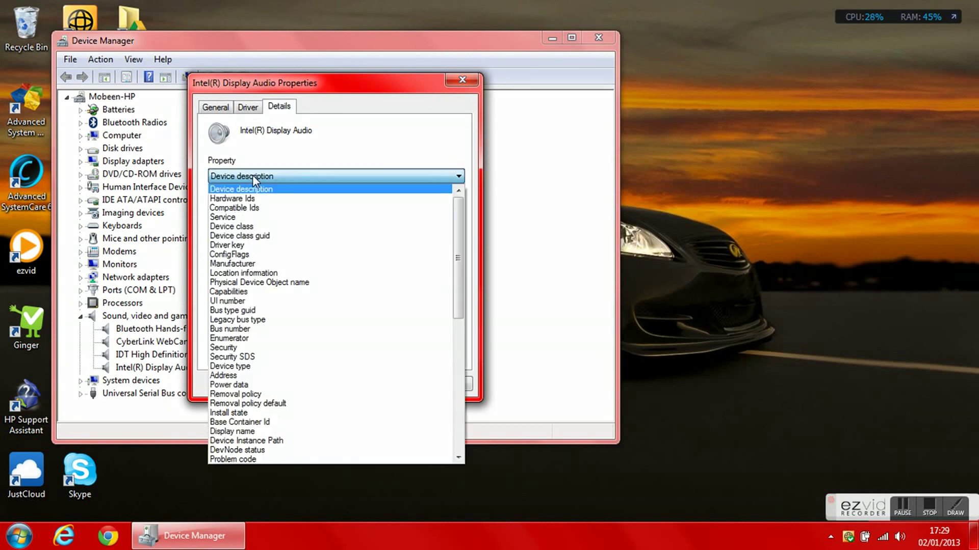
click(251, 245)
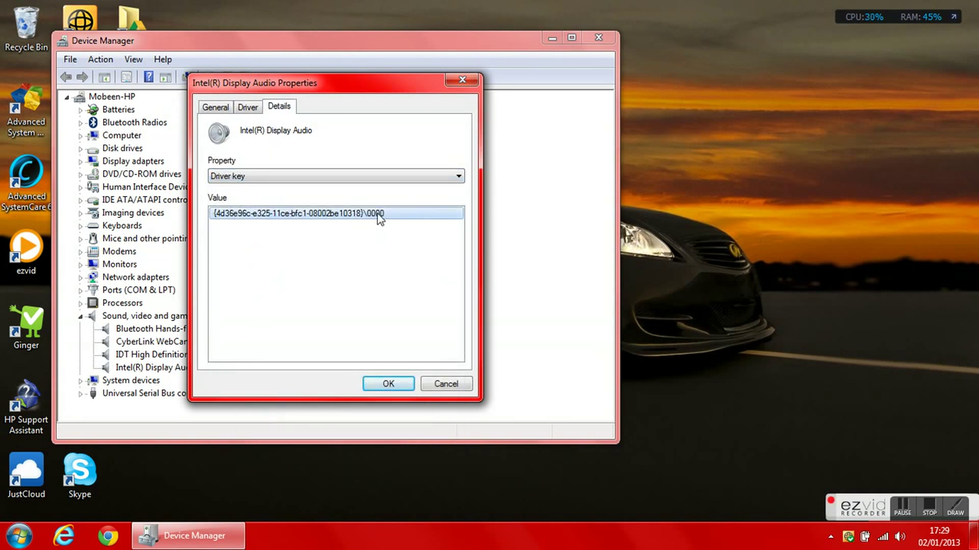
right_click(284, 213)
click(307, 222)
Step: Open Notepad and paste the copied driver key into the blank document
key(super)
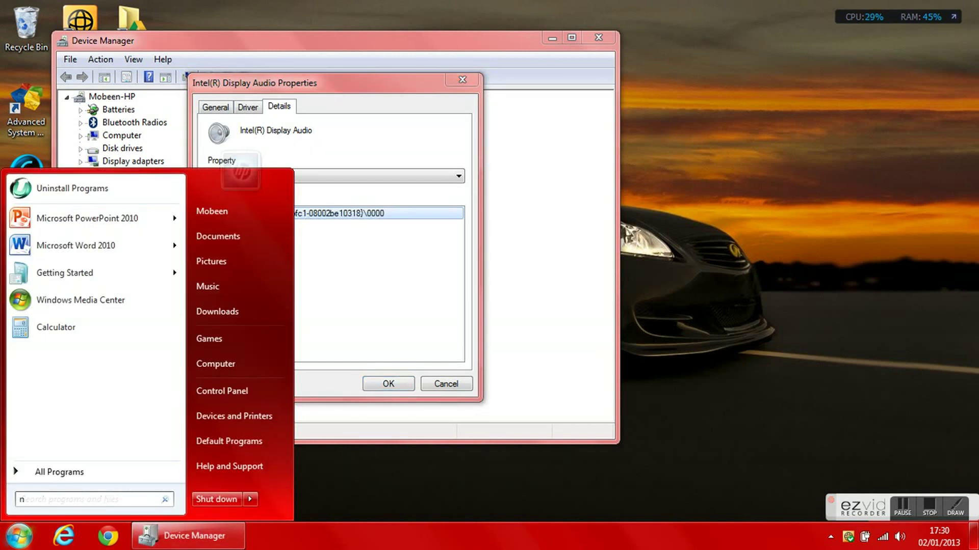
text(no)
key(Down)
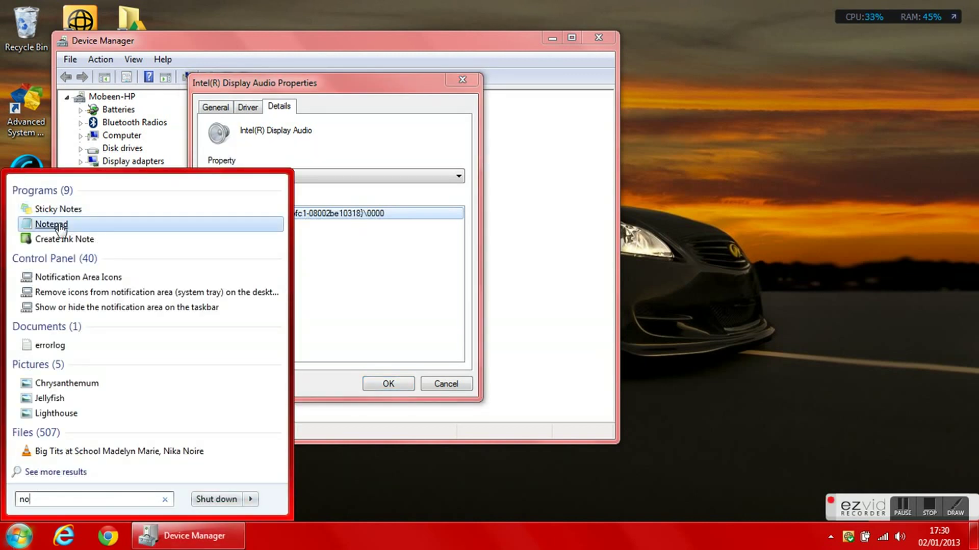
key(Return)
key(ctrl+v)
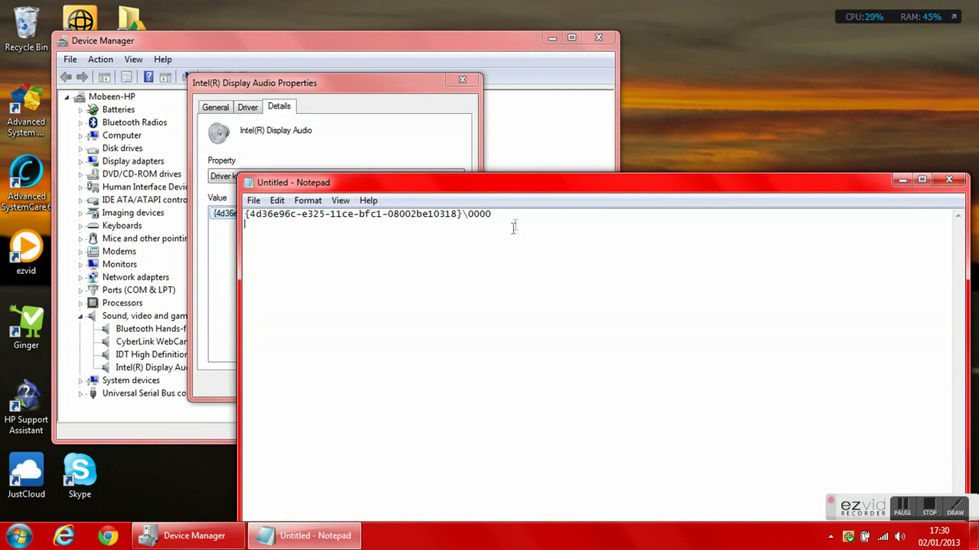
Step: Move Notepad clear of the other windows and close the Intel(R) Display Audio properties and Device Manager
drag(486, 189, 645, 51)
click(326, 276)
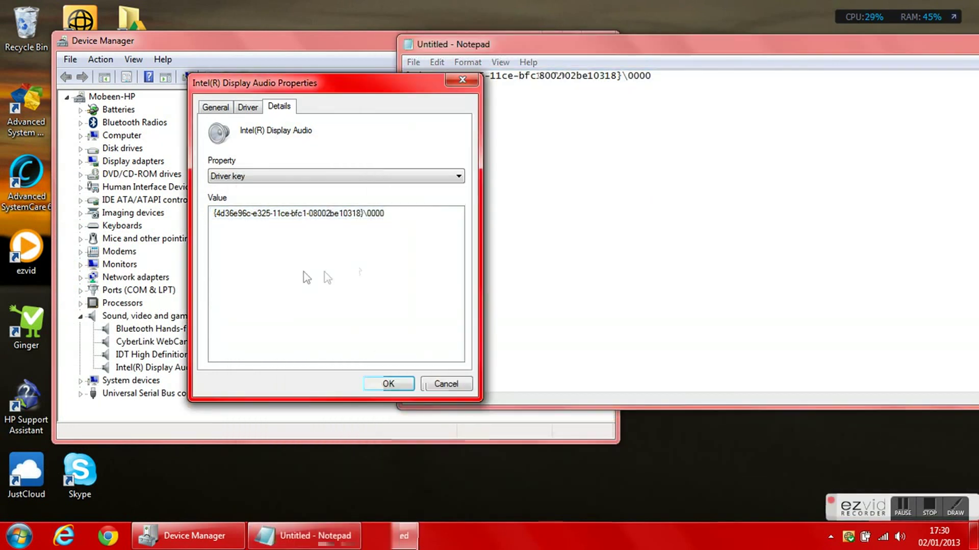
click(387, 383)
click(328, 190)
click(603, 40)
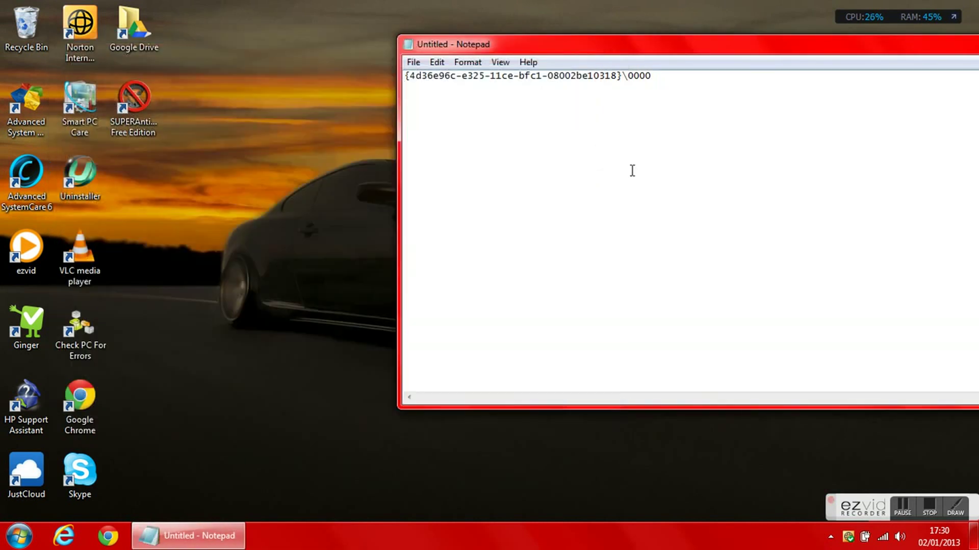
Step: Bring the Notepad window fully into view and delete "\0000" from the end of the driver key
drag(505, 48, 348, 98)
drag(496, 127, 467, 128)
click(504, 133)
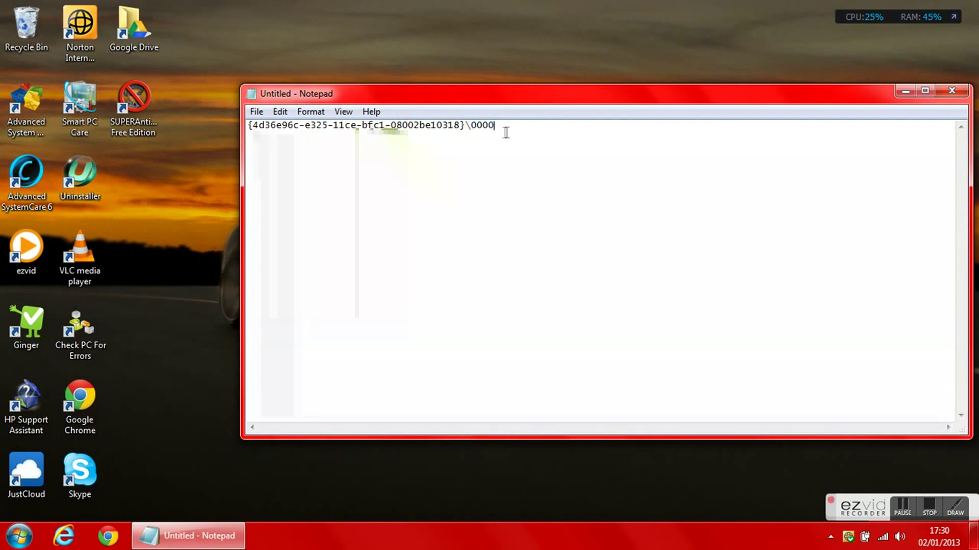
shift+click(470, 133)
key(Delete)
Step: Replace the lowercase "d" near the start of the driver key with a capital "D"
key(Caps_Lock)
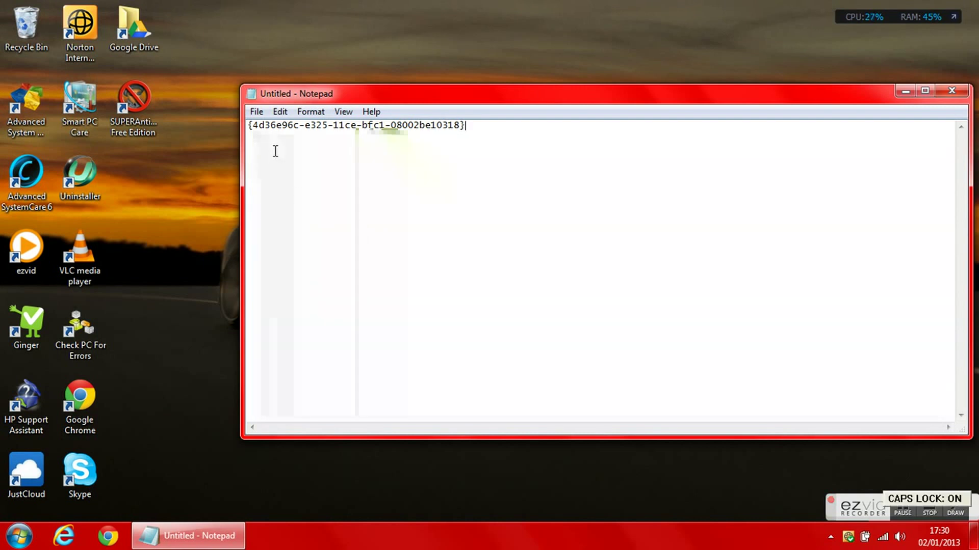
click(270, 135)
key(shift+Left)
key(Right)
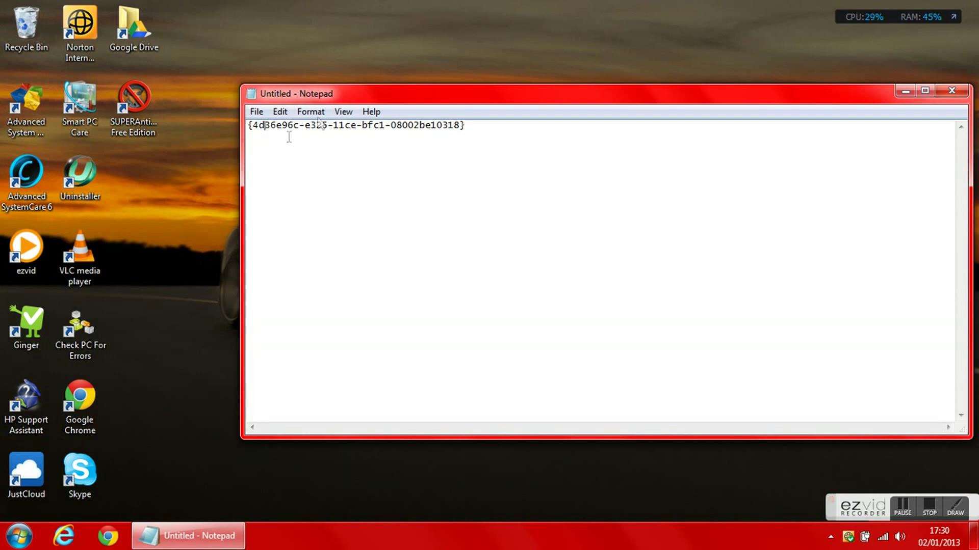
key(BackSpace)
text(D)
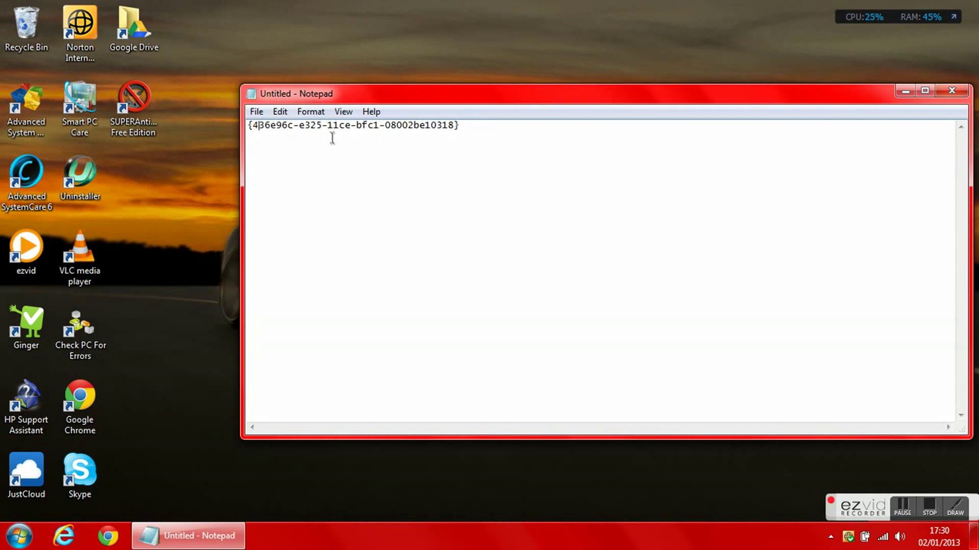
Step: Capitalize the remaining letters of the first two code groups so they read 4D36E96C-E325
click(285, 136)
key(BackSpace)
text(E)
click(295, 137)
key(Left)
key(Left)
key(shift+Left)
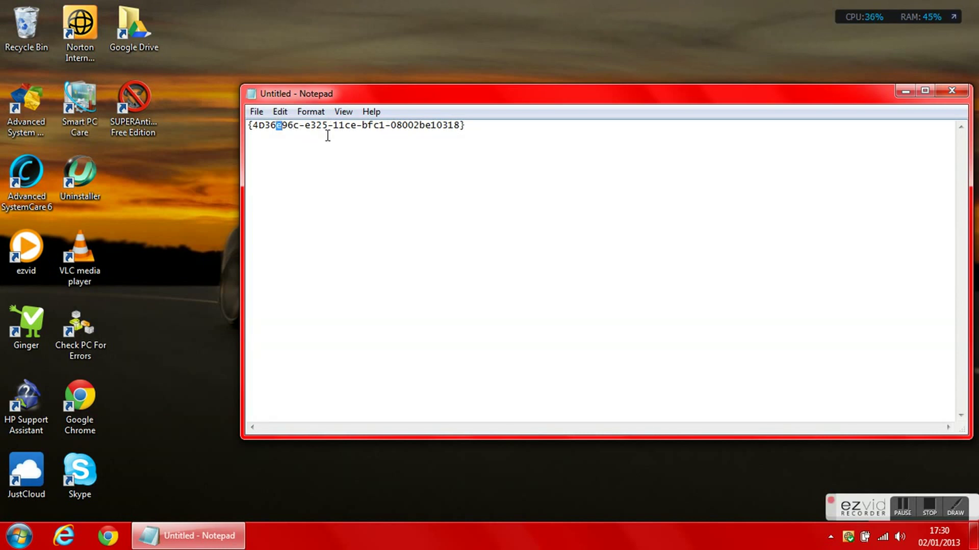
click(301, 134)
key(BackSpace)
text(C)
key(BackSpace)
text(E96C)
Step: Capitalize the letters in the last three code groups so they read 11CE-BFC1-08002BE10318
drag(345, 134, 372, 135)
text(CE-)
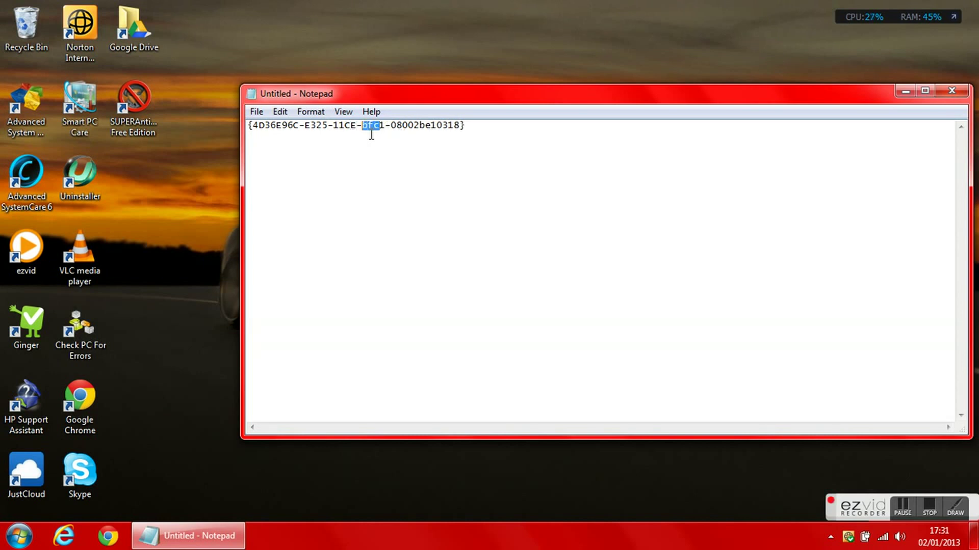
text(BFC)
drag(431, 133, 419, 134)
text(BE)
Step: Minimize the Notepad window and bring up the Windows program search
drag(477, 98, 422, 78)
click(850, 70)
key(super)
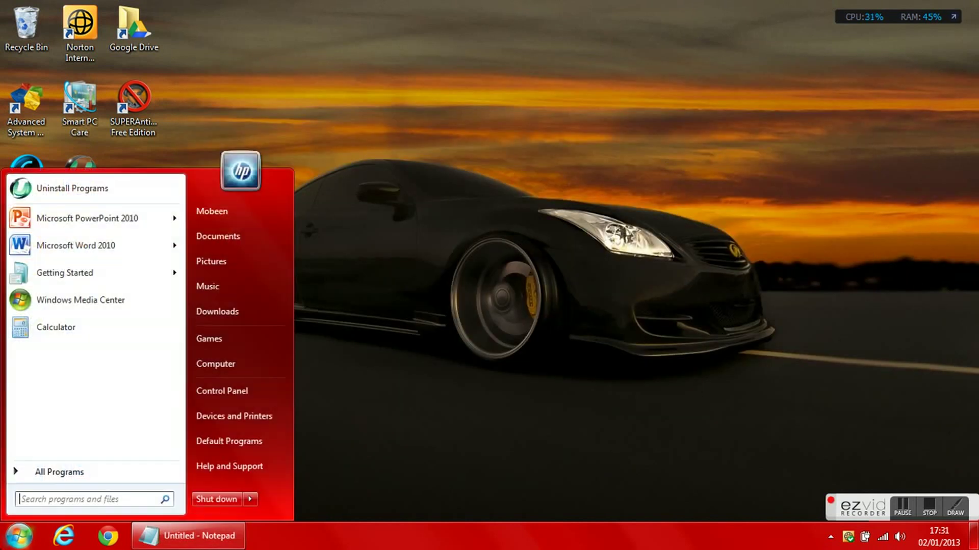
text(REGE)
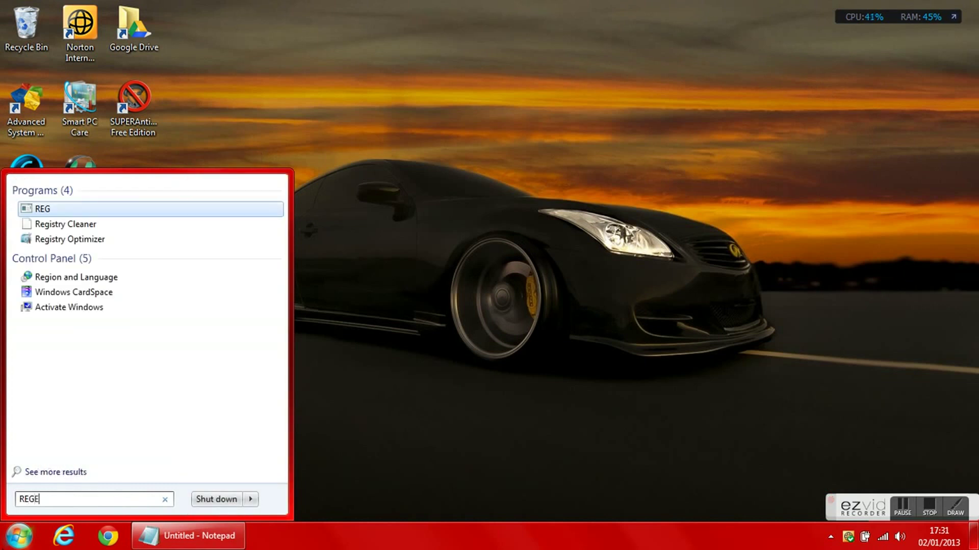
key(BackSpace)
key(Caps_Lock)
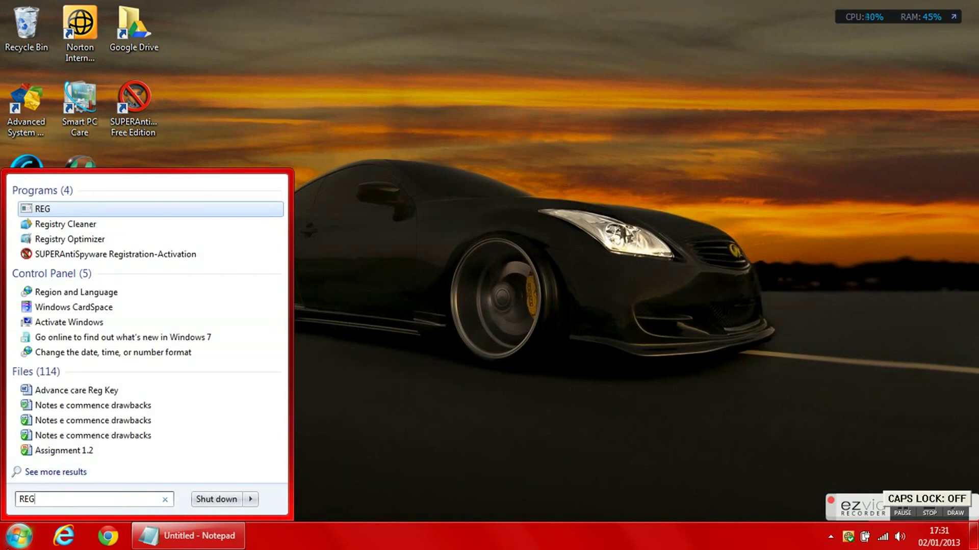
key(BackSpace)
key(BackSpace)
key(BackSpace)
text(rge)
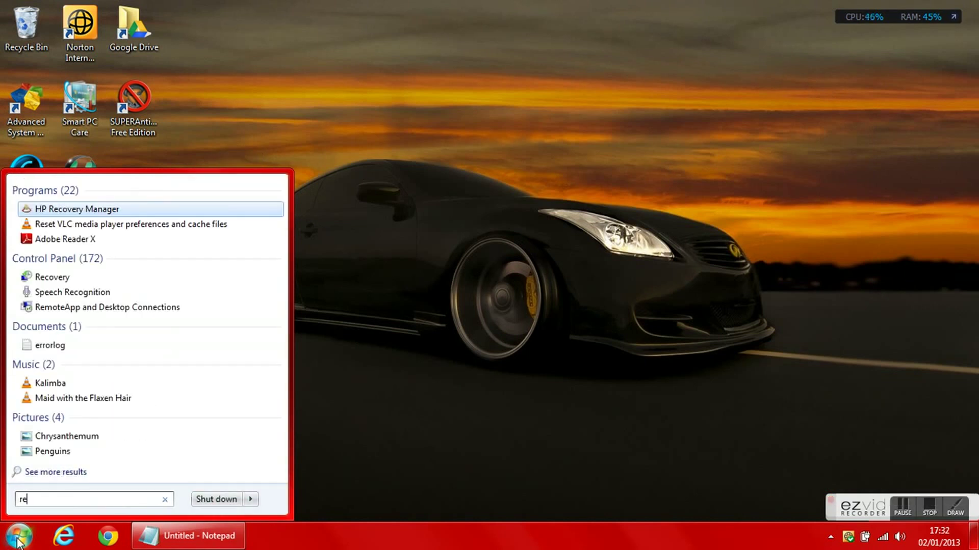
text(dit)
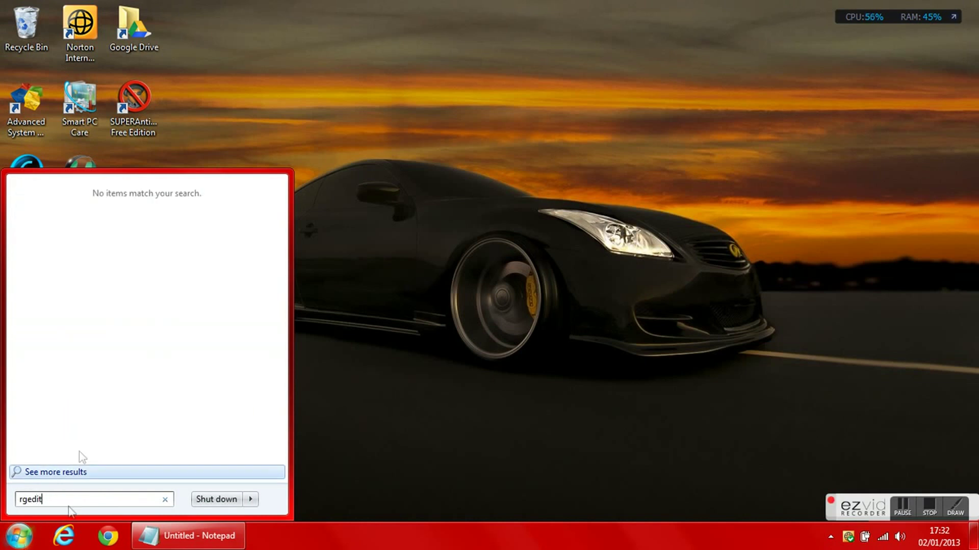
drag(59, 506, 7, 506)
key(BackSpace)
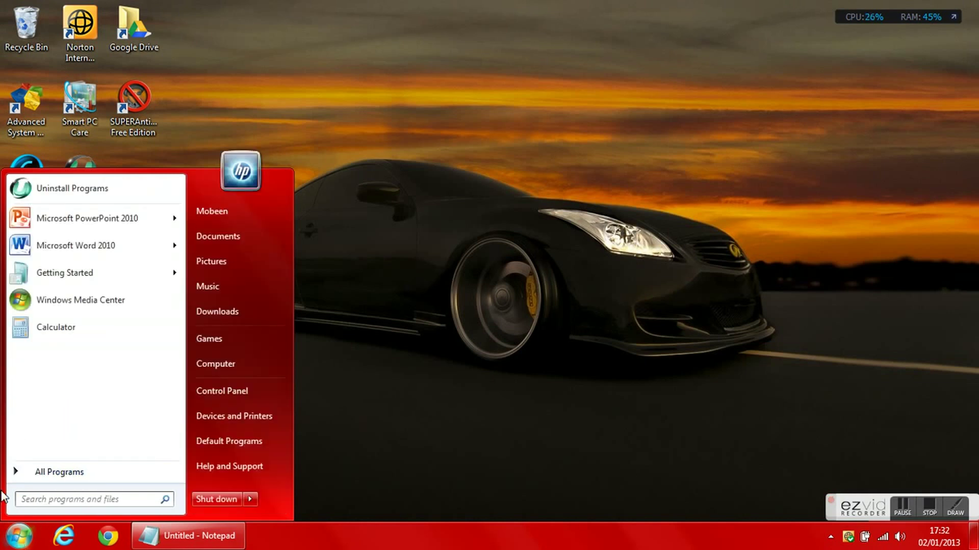
Step: Launch regedit and expand HKEY_LOCAL_MACHINE\SYSTEM\CurrentControlSet in the registry tree
text(regedit)
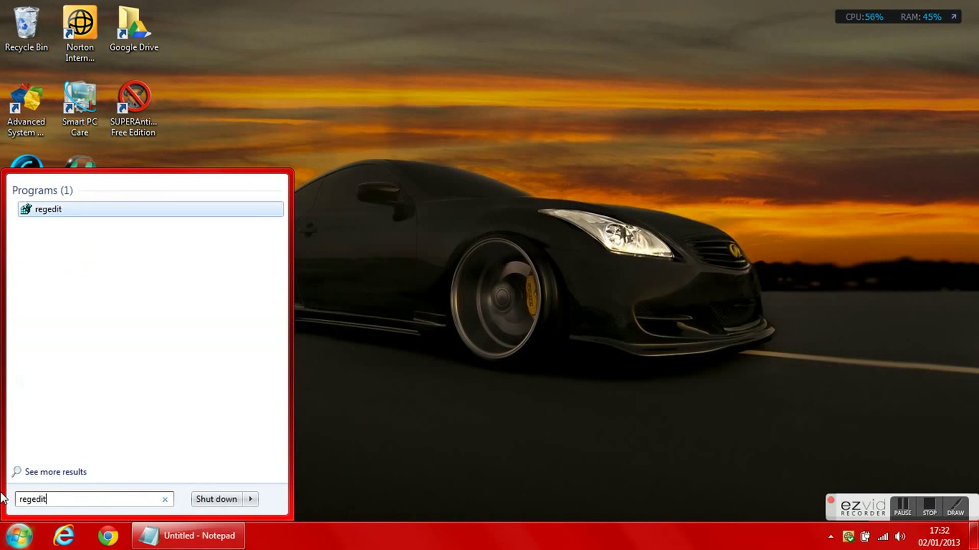
click(51, 210)
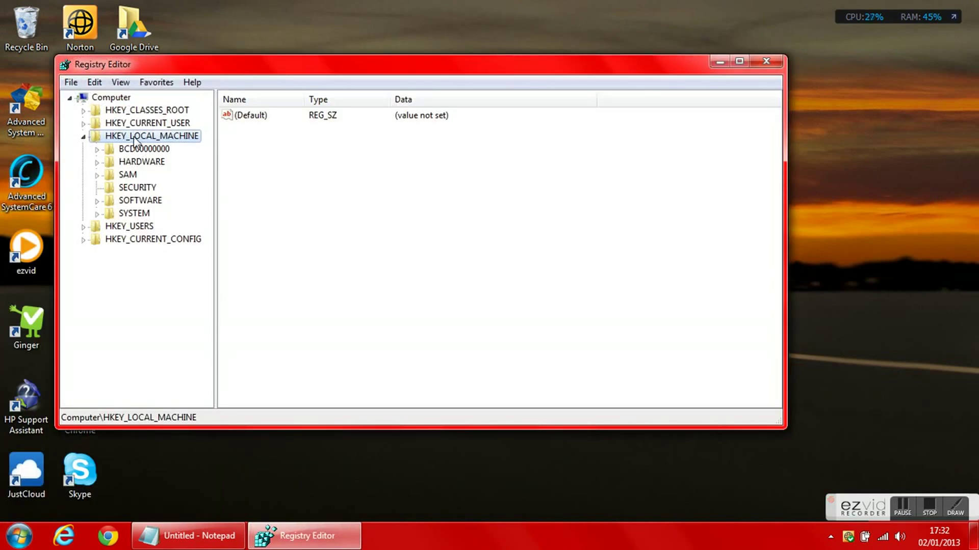
click(96, 214)
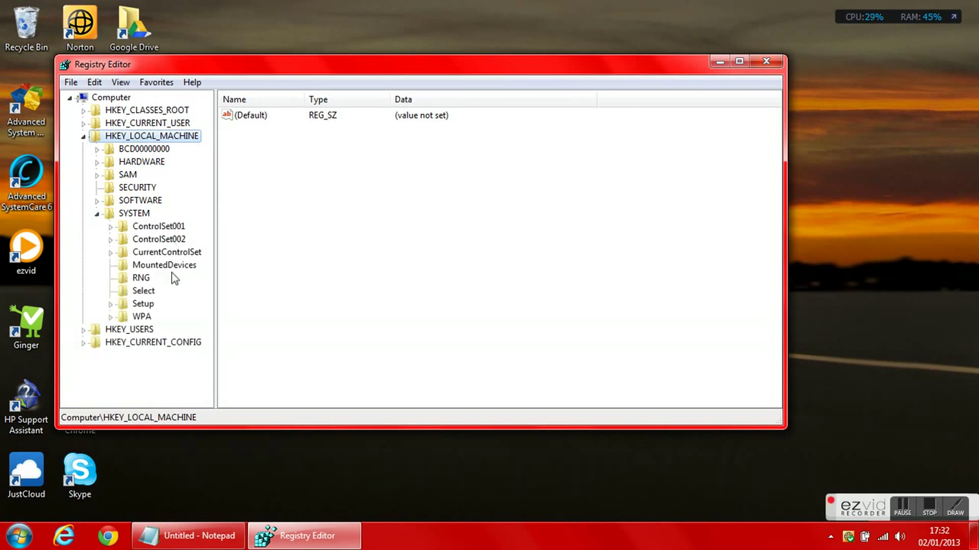
double_click(124, 252)
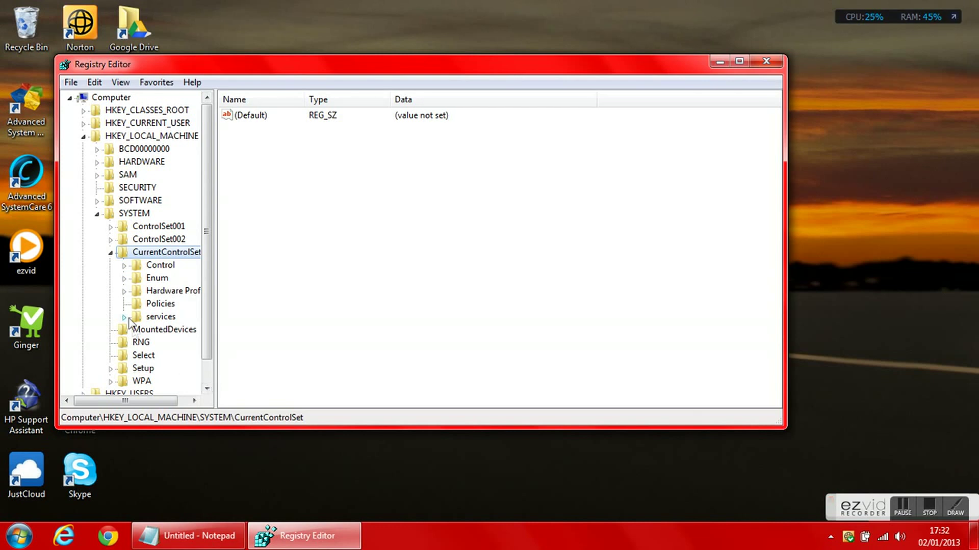
Step: Expand Control\SafeBoot\Network under CurrentControlSet to list its subkeys
click(124, 265)
drag(207, 178, 217, 285)
drag(135, 400, 154, 401)
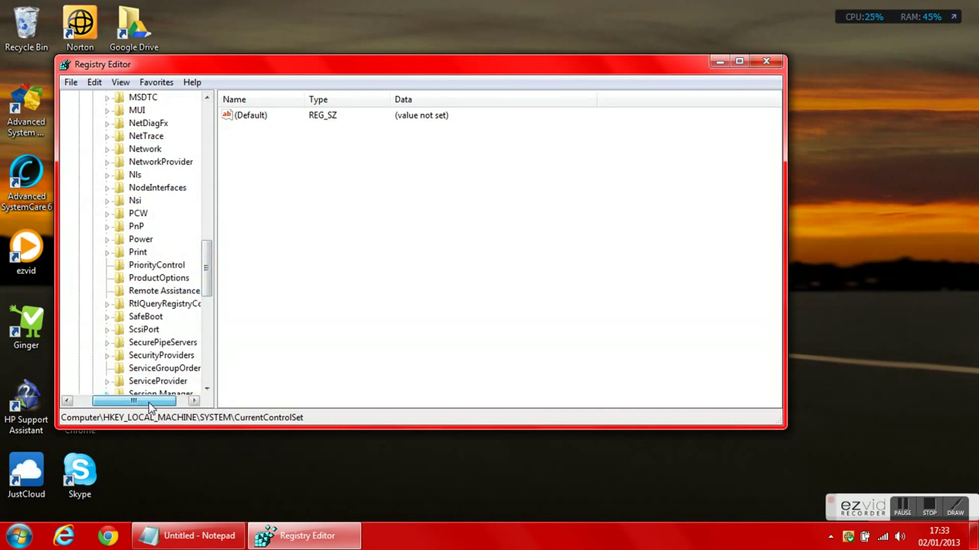
click(107, 316)
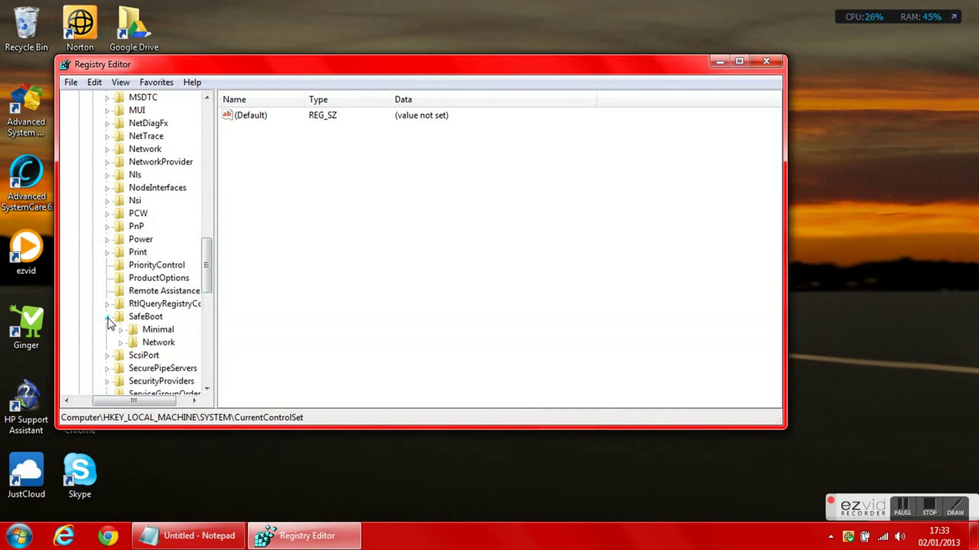
click(120, 343)
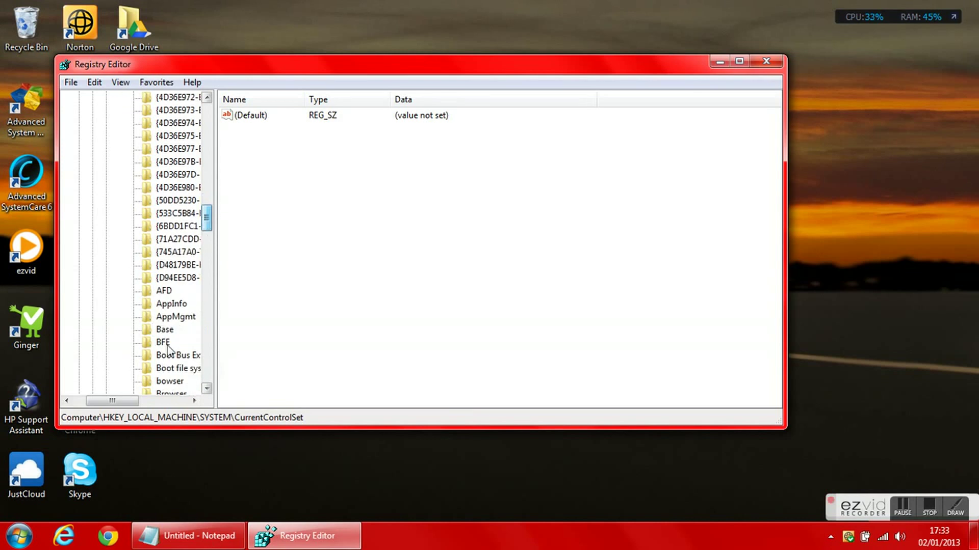
drag(120, 402, 139, 403)
drag(204, 219, 220, 201)
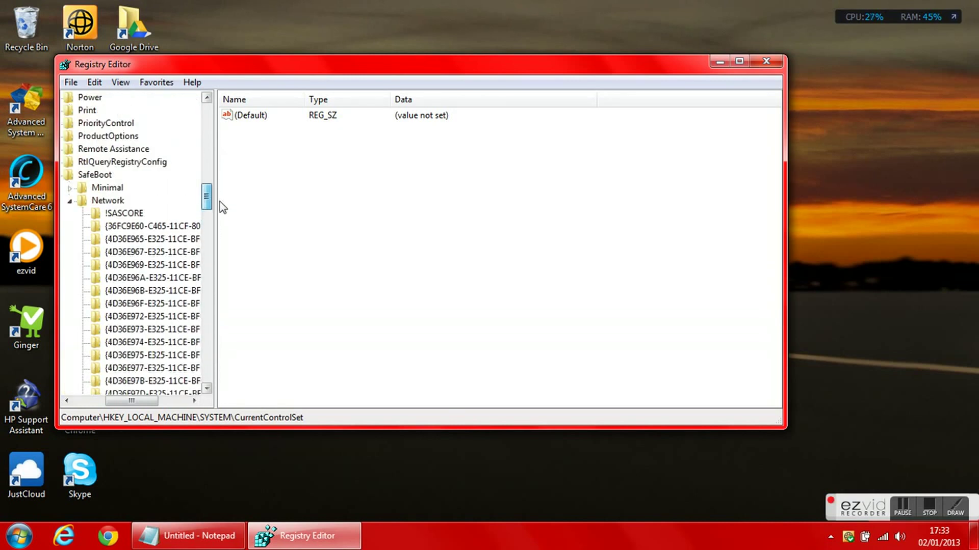
Step: Create a new key under the SafeBoot\Network key
click(122, 202)
right_click(126, 203)
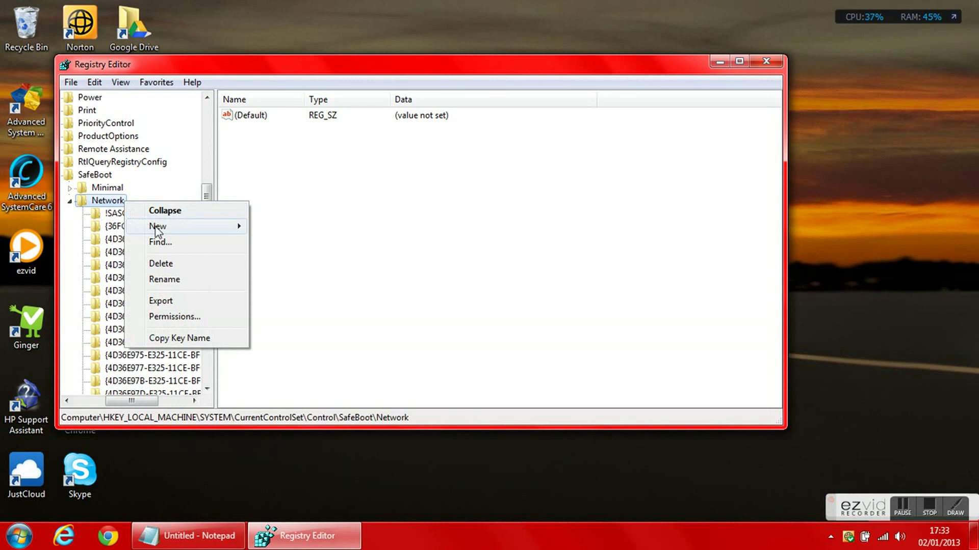
mouse_move(191, 229)
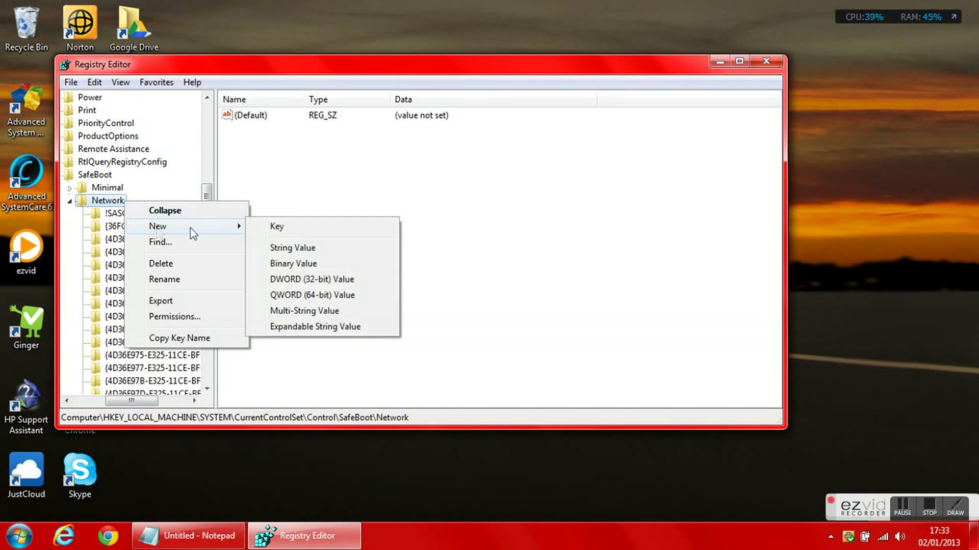
click(284, 232)
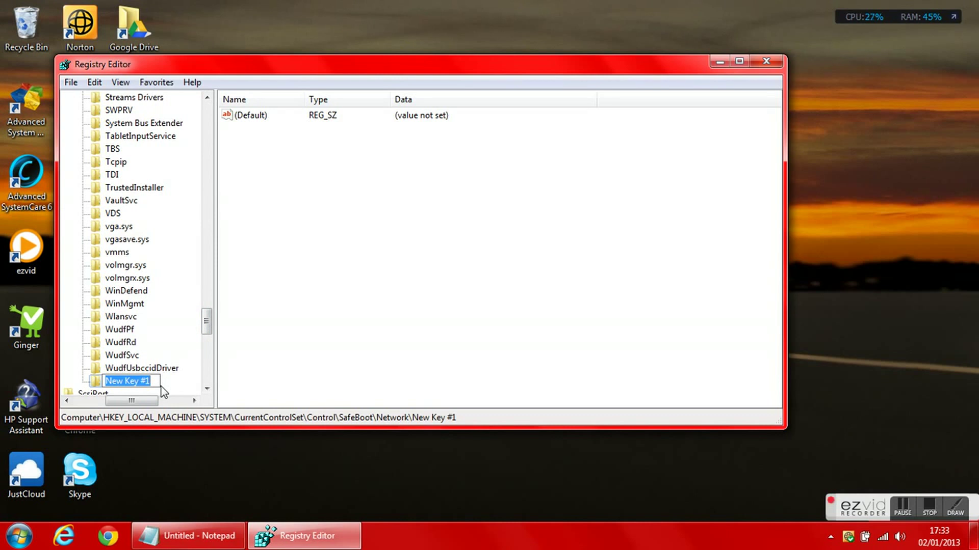
Step: Switch to Notepad, copy the entire capitalized code including its braces, and minimize Notepad again
click(213, 536)
drag(431, 111, 198, 99)
right_click(199, 102)
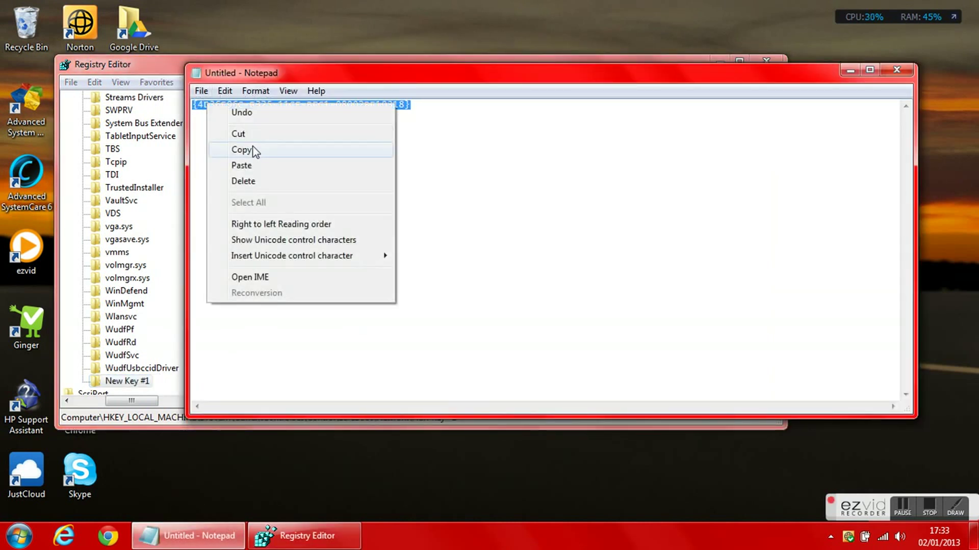
click(245, 149)
click(850, 70)
Step: Rename the new registry key to the copied code {4D36E96C-E325-11CE-BFC1-08002BE10318}
right_click(136, 382)
click(199, 315)
key(ctrl+v)
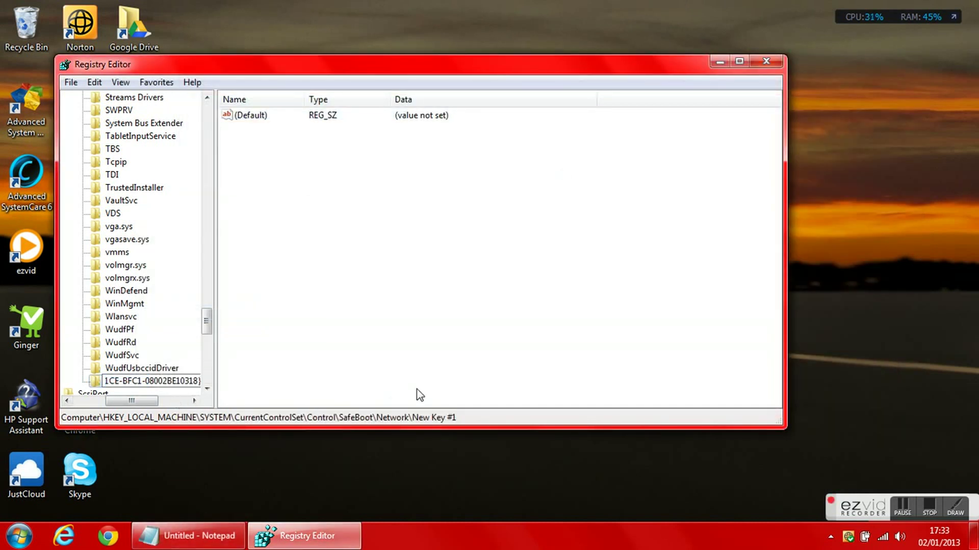
click(267, 377)
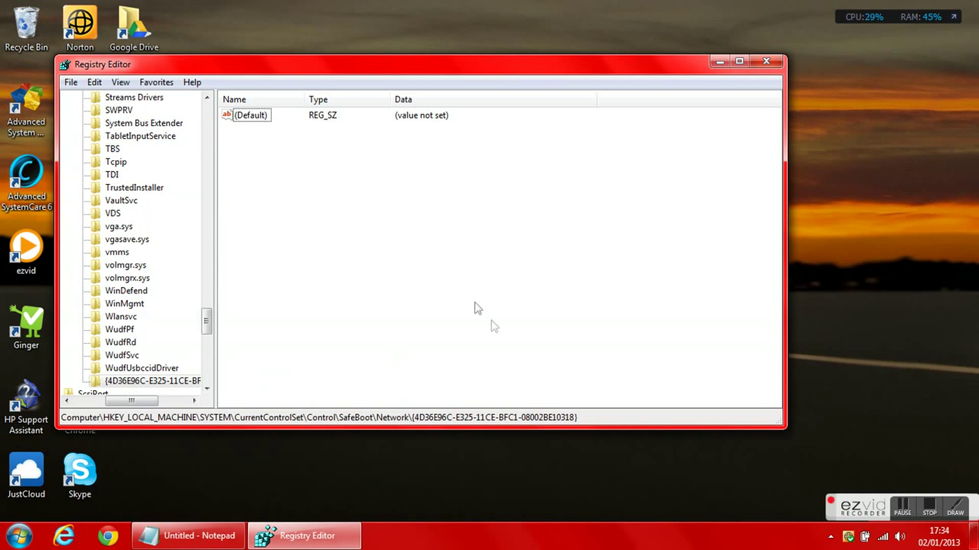
Step: Set the (Default) value of the {4D36E96C-E325-11CE-BFC1-08002BE10318} key to "Sound,video and game controller"
double_click(255, 115)
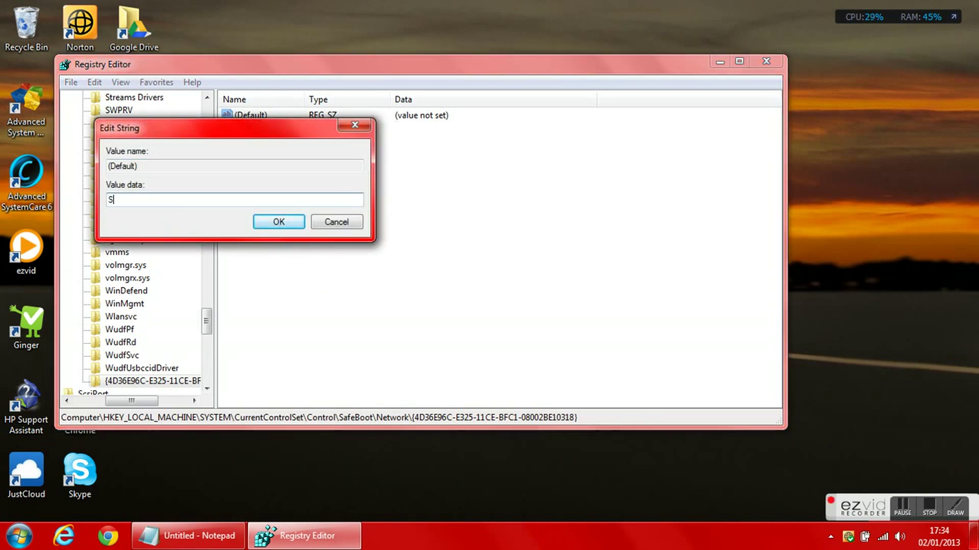
text(Sound)
text(.)
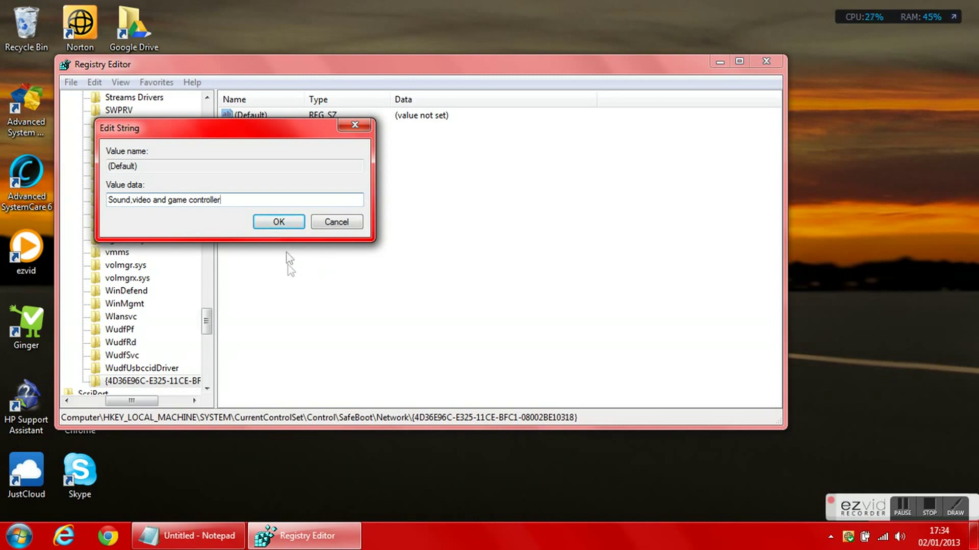
click(278, 222)
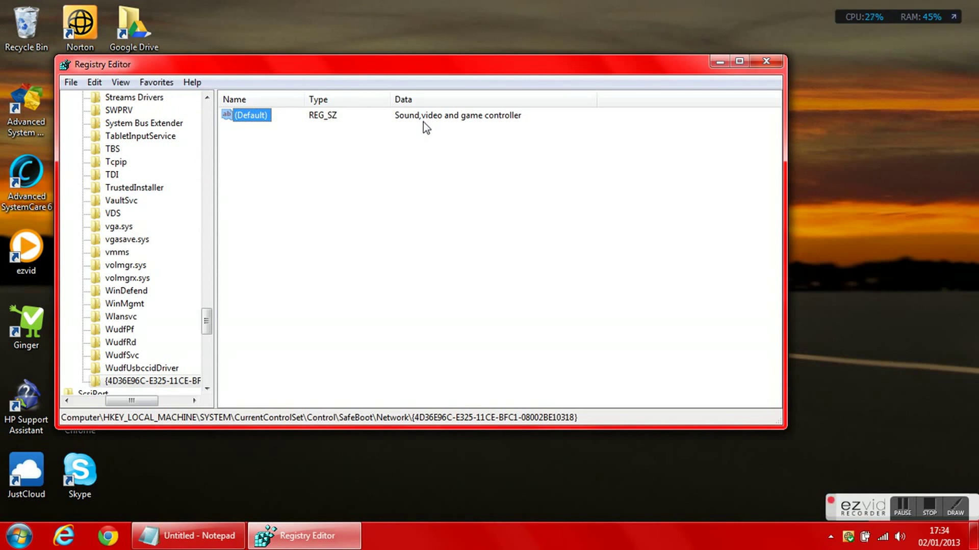
Step: Create another key under SafeBoot\Network and name it AudioEndpointBuilder
drag(207, 319, 218, 201)
right_click(104, 201)
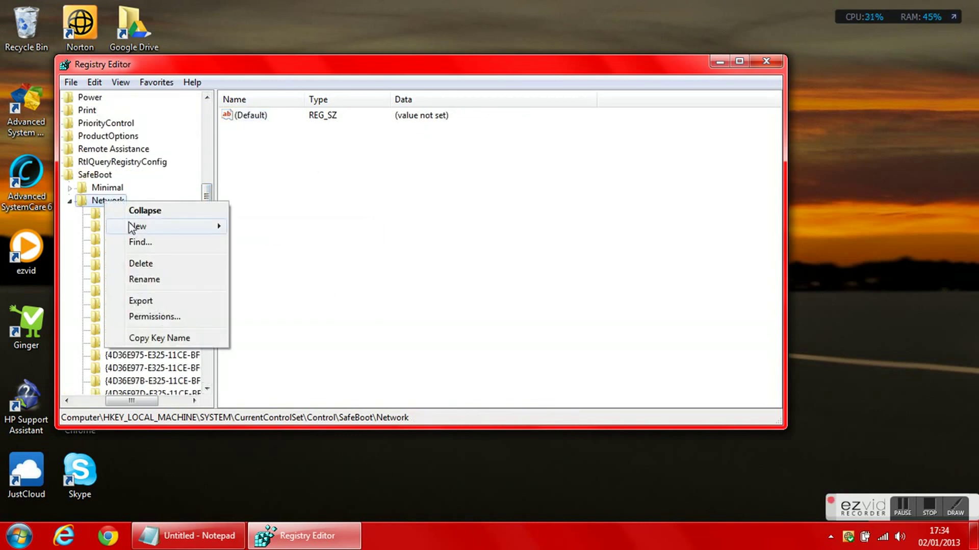
mouse_move(131, 228)
click(250, 226)
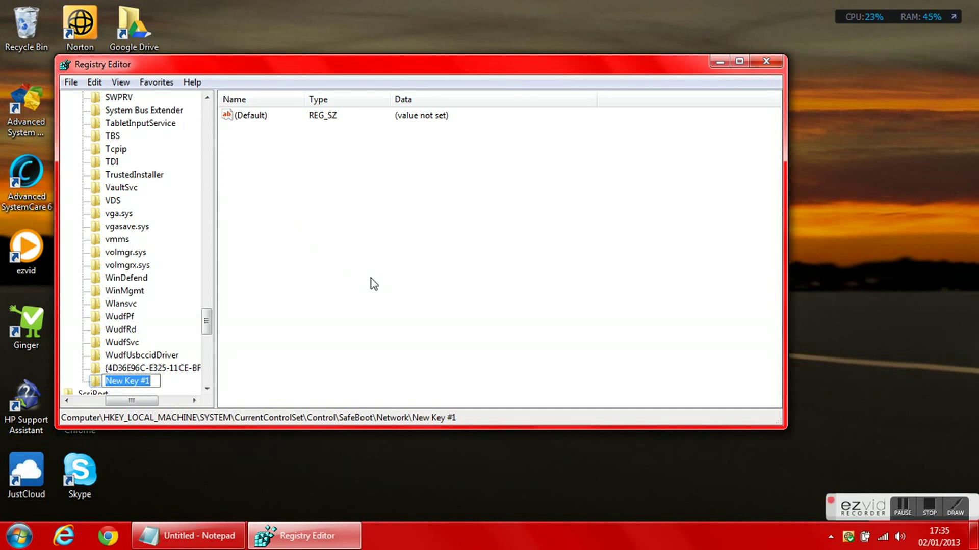
text(Audio)
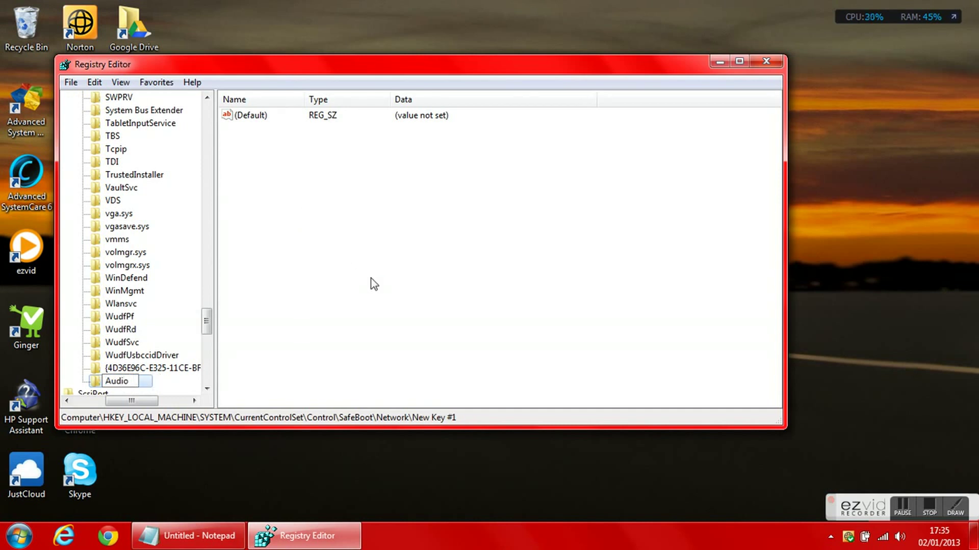
text(EndpointBuilder)
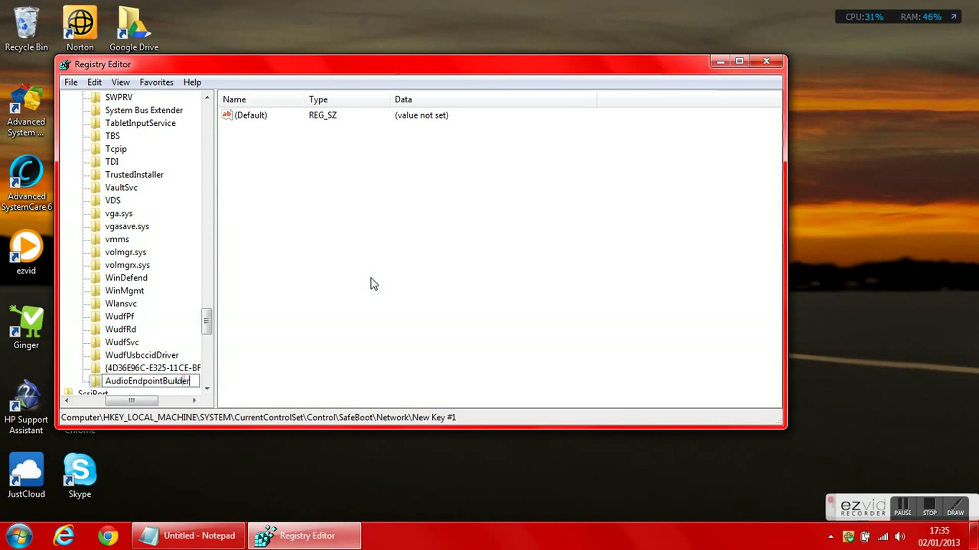
Step: Add a new key named MMCSS under SafeBoot\Network
drag(211, 321, 221, 190)
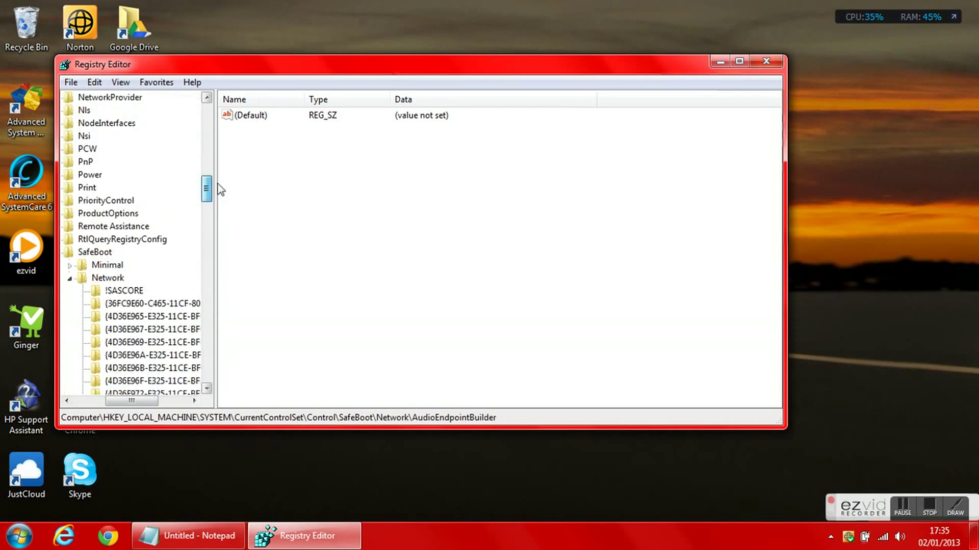
click(108, 278)
right_click(113, 280)
mouse_move(174, 304)
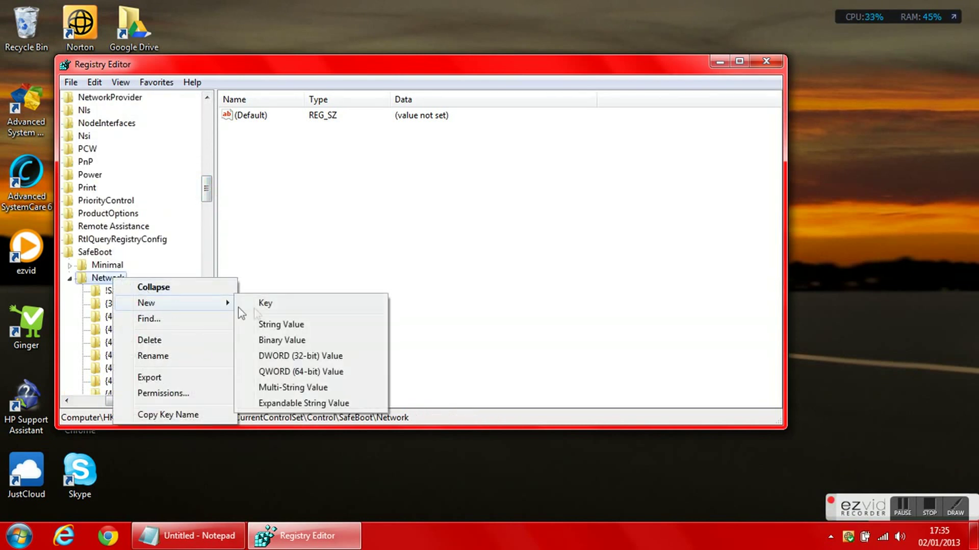
click(301, 304)
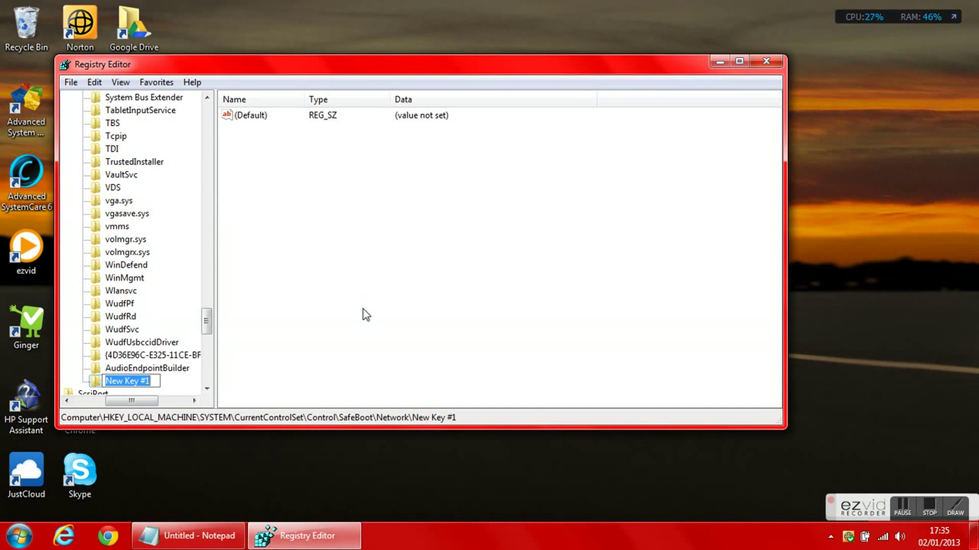
key(Caps_Lock)
text(MMSCC)
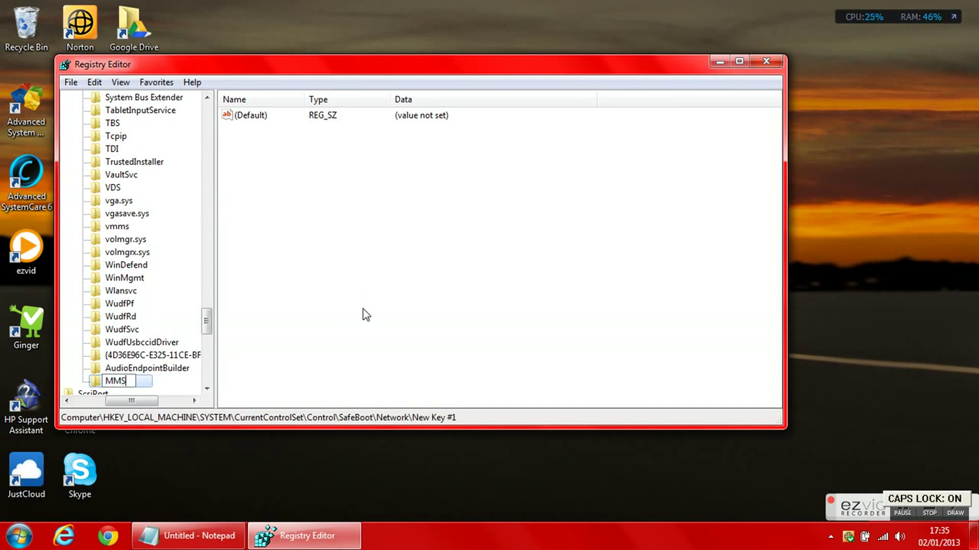
key(BackSpace)
key(BackSpace)
key(BackSpace)
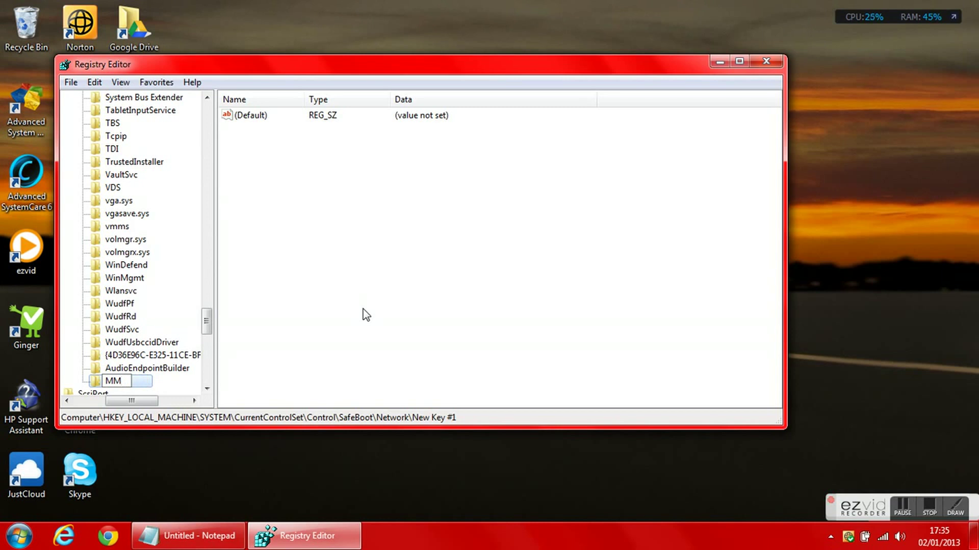
text(CSS)
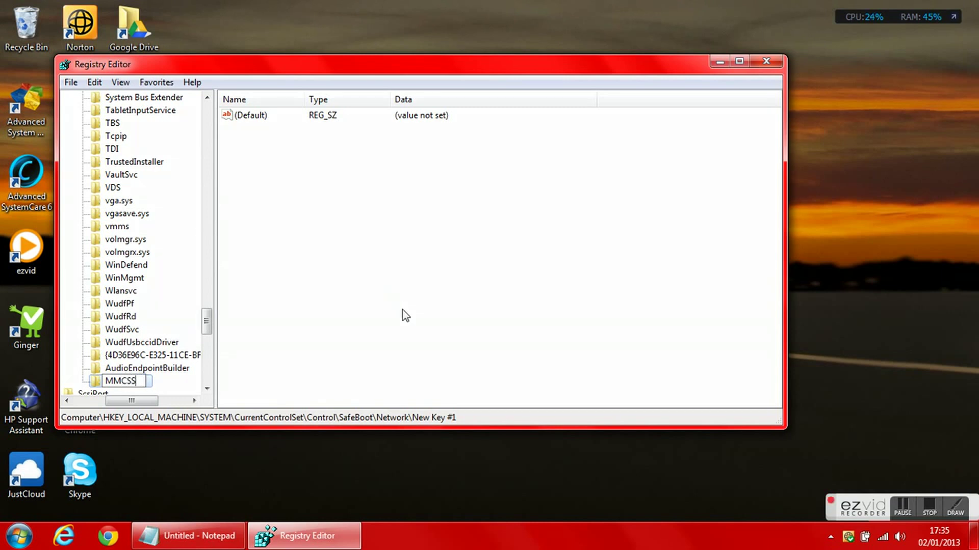
key(Return)
Step: Add a new key named Audiosrv under SafeBoot\Network
scroll(206, 325, up, 20)
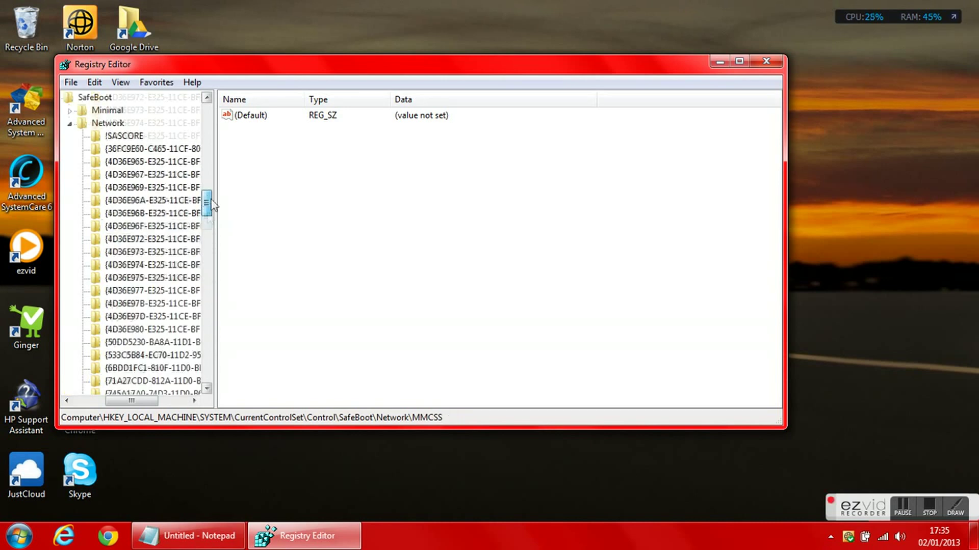
click(108, 252)
right_click(109, 252)
mouse_move(189, 278)
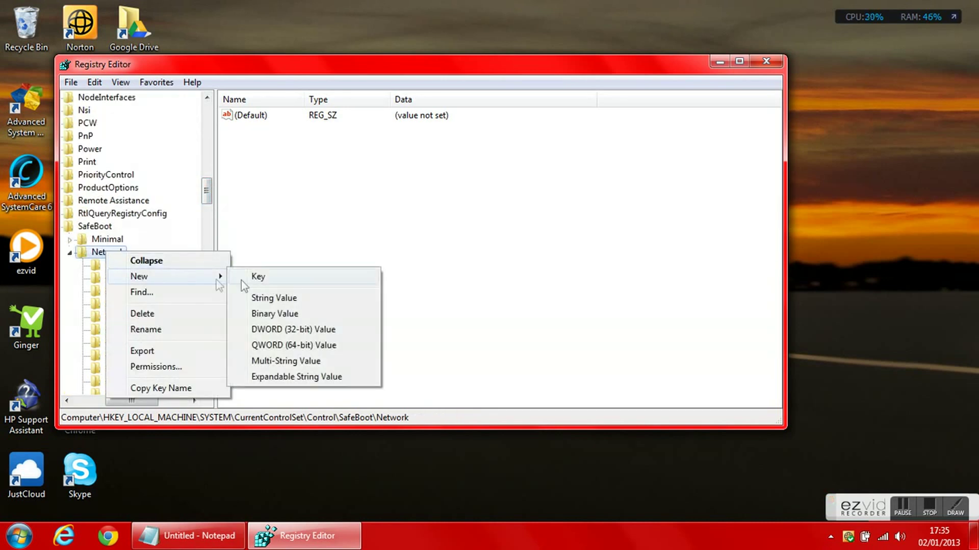
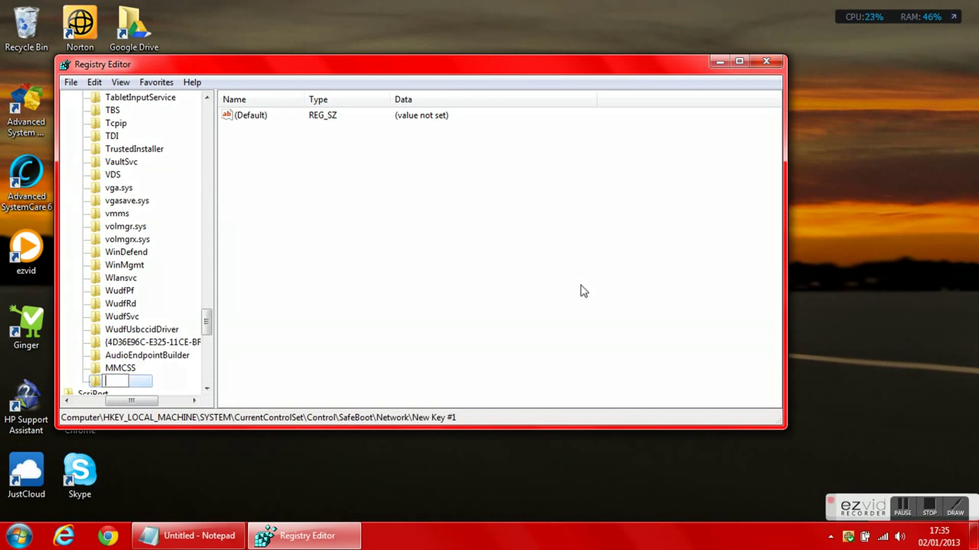
key(Caps_Lock)
text(Audio)
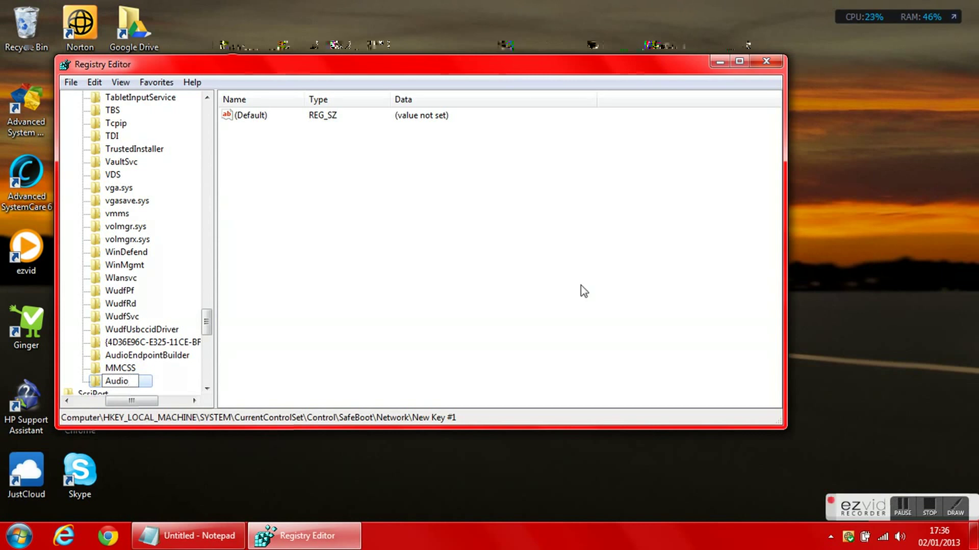
text(srv)
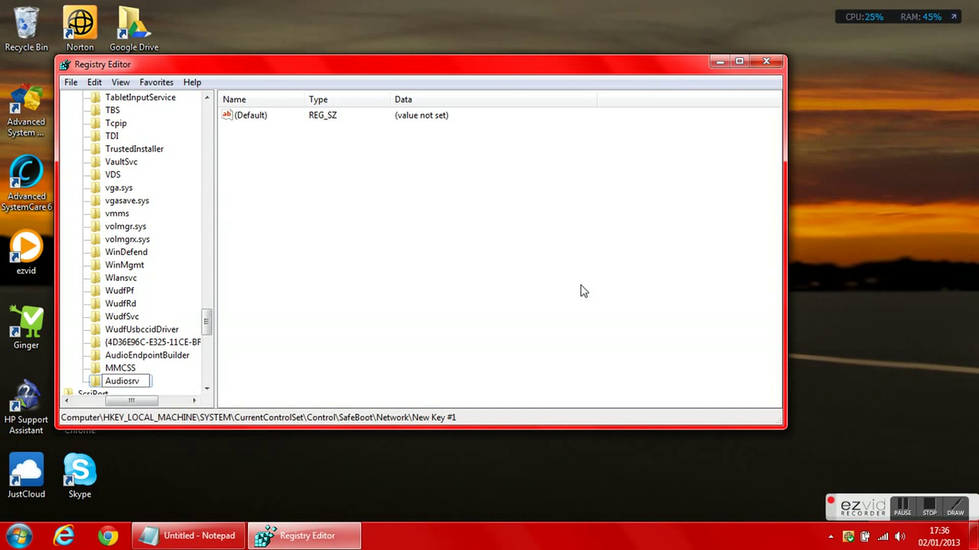
click(482, 301)
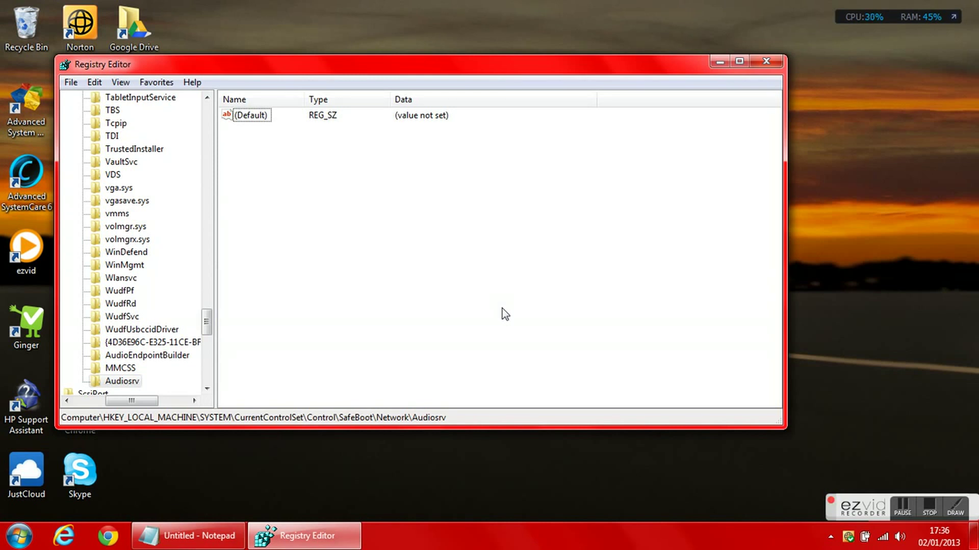
Step: Set the (Default) value of the AudioEndpointBuilder key to Service
click(138, 357)
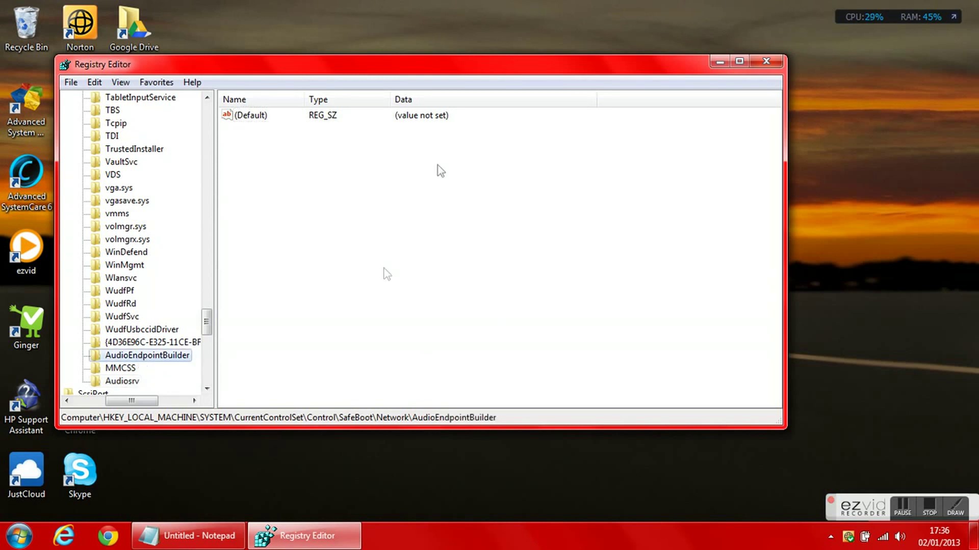
double_click(262, 117)
text(Service)
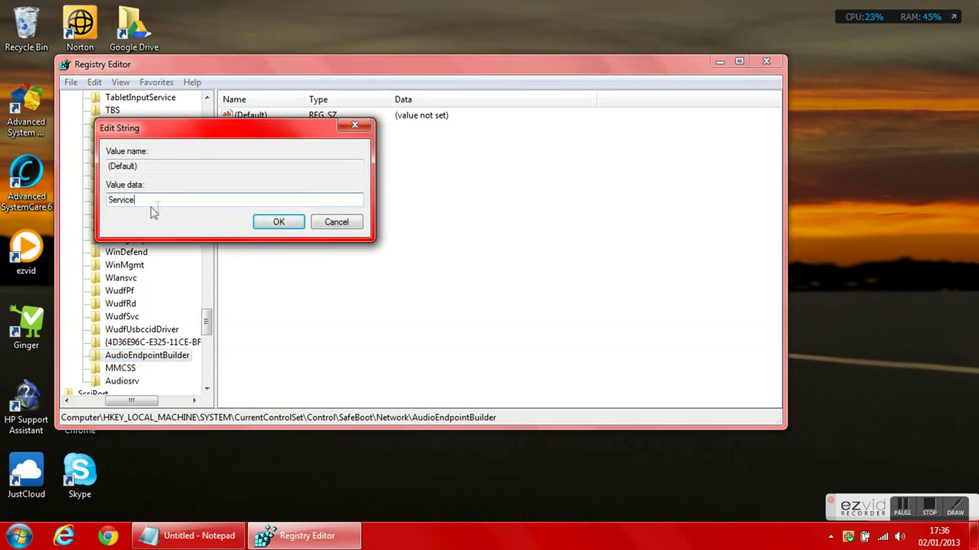
drag(153, 201, 94, 203)
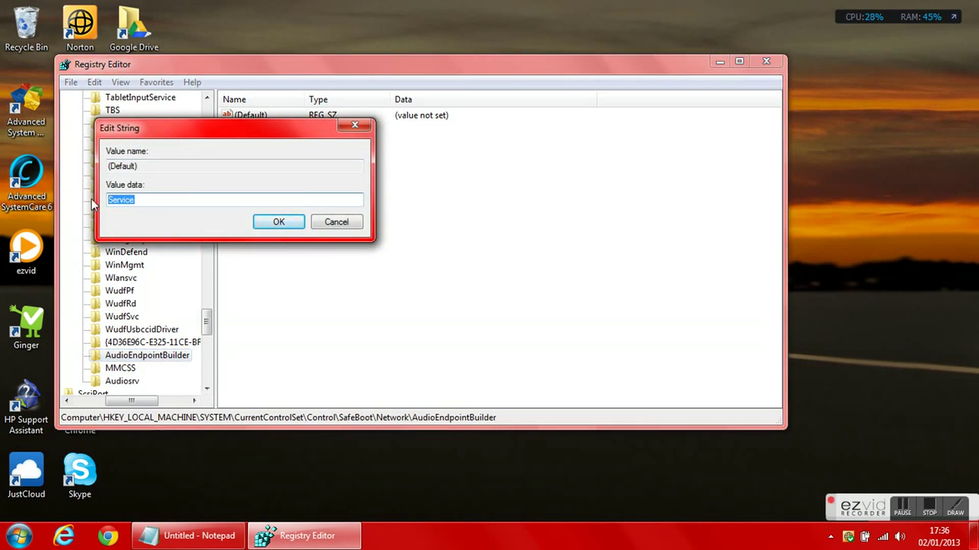
click(278, 222)
Step: Set the (Default) value of the MMCSS key to Service
click(130, 367)
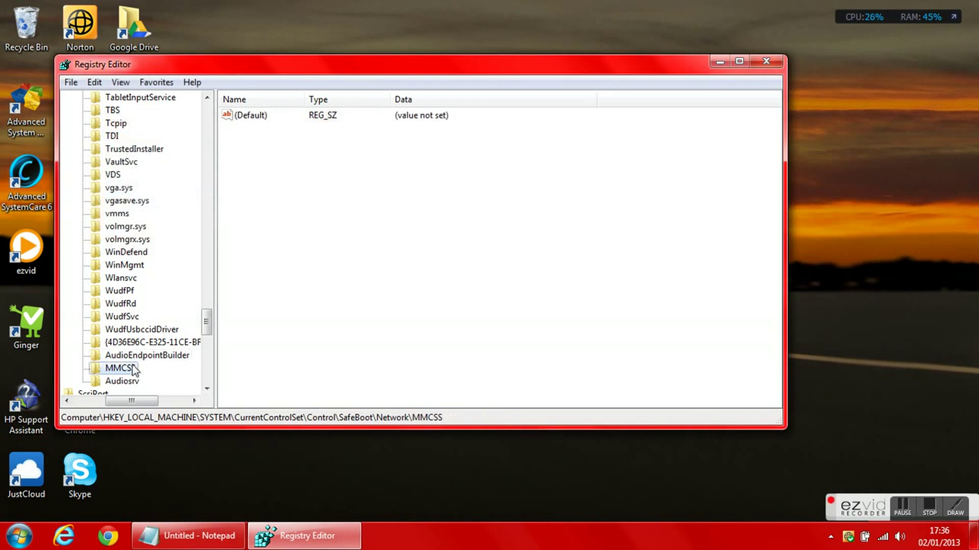
double_click(250, 116)
text(Service)
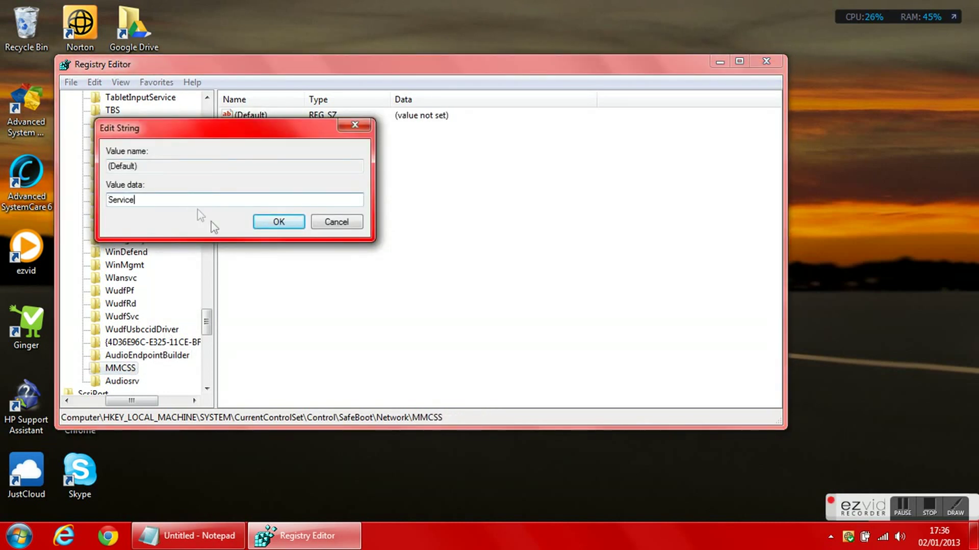
key(Return)
Step: Set the (Default) value of the Audiosrv key to Service
key(Down)
double_click(252, 116)
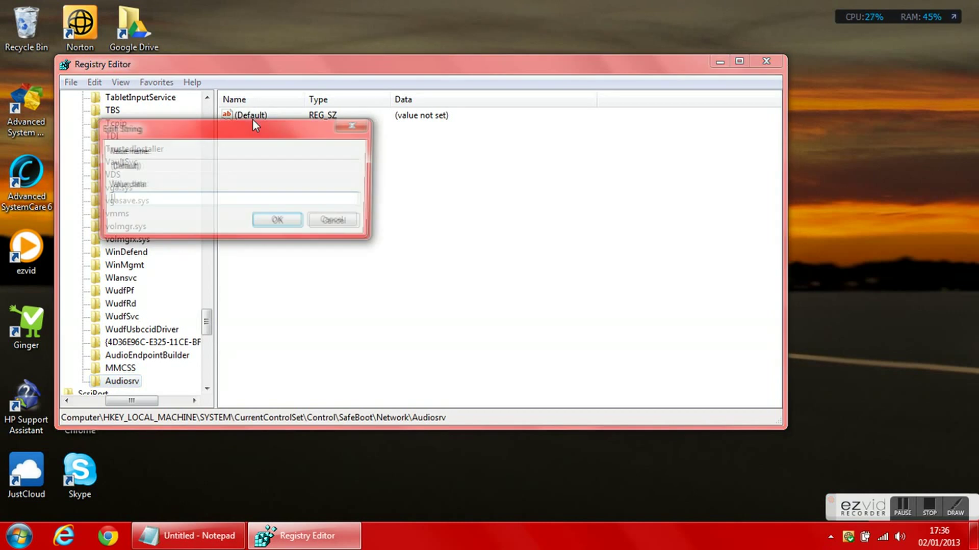
text(Service)
click(286, 224)
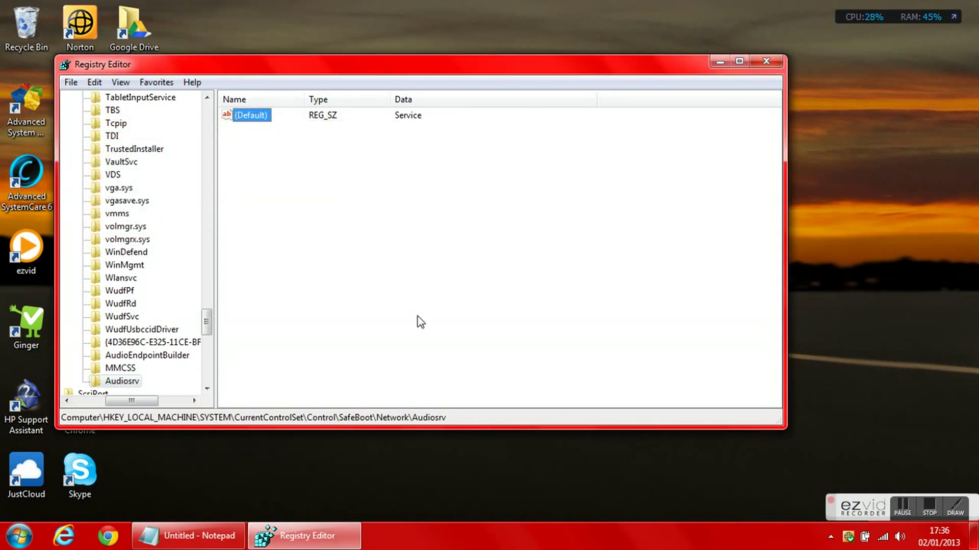
Step: Close the Registry Editor and restart the computer
drag(206, 323, 206, 283)
click(765, 61)
key(super)
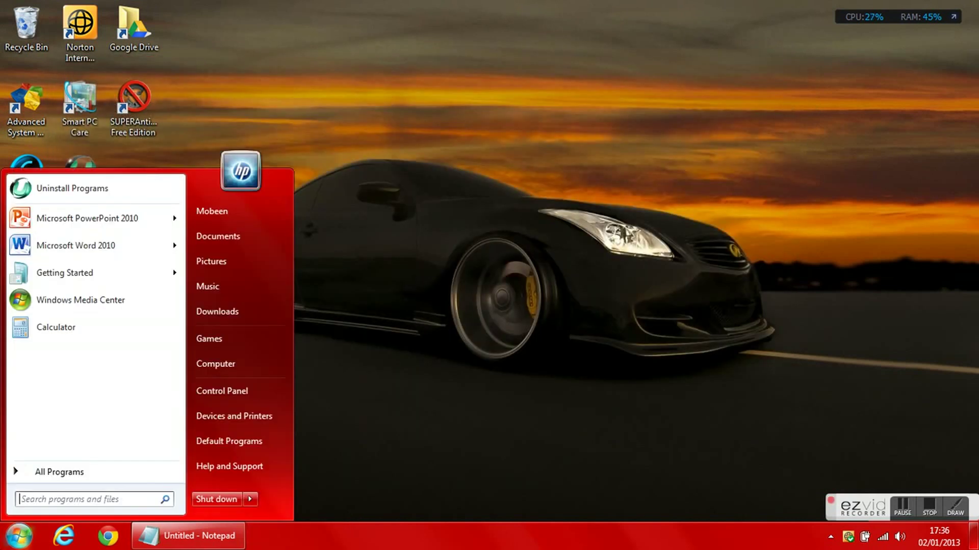
click(250, 500)
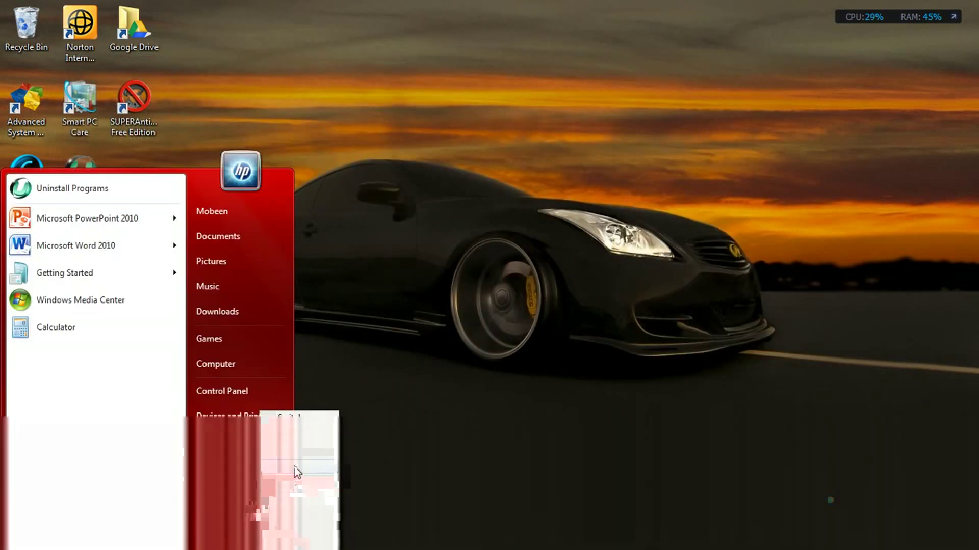
click(296, 471)
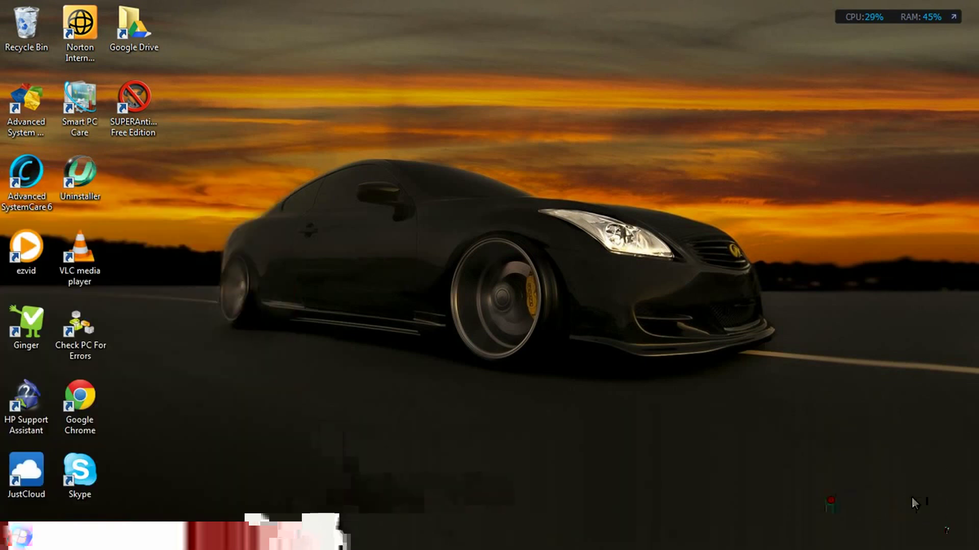